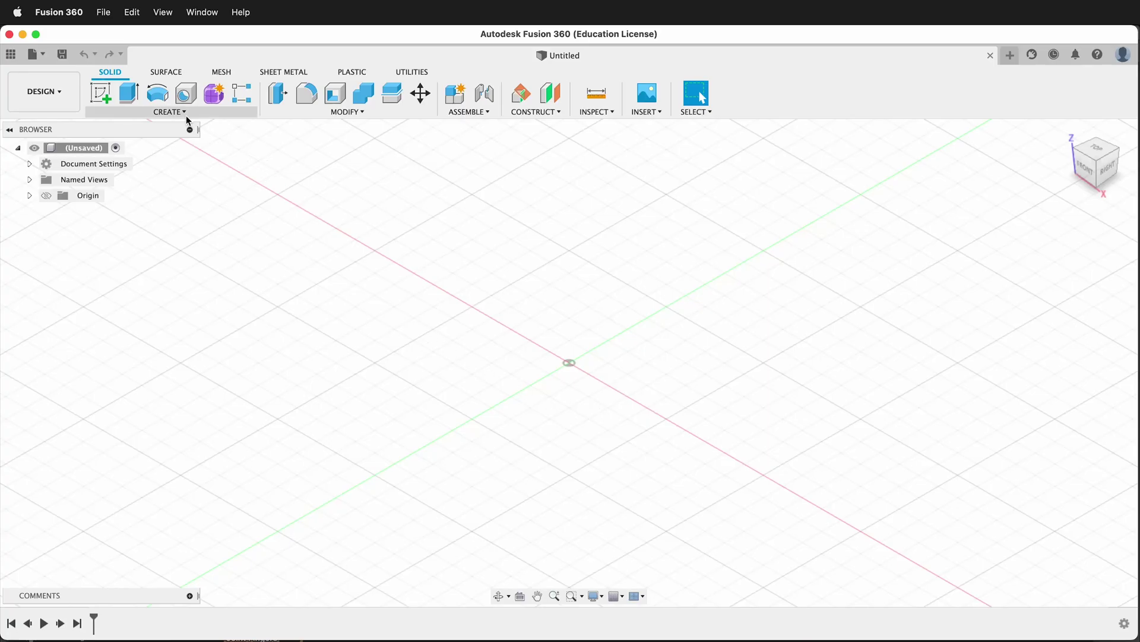
- Create a new component named Box
{"action": "left_click", "coordinate": [185, 116]}
{"action": "left_click", "coordinate": [182, 122]}
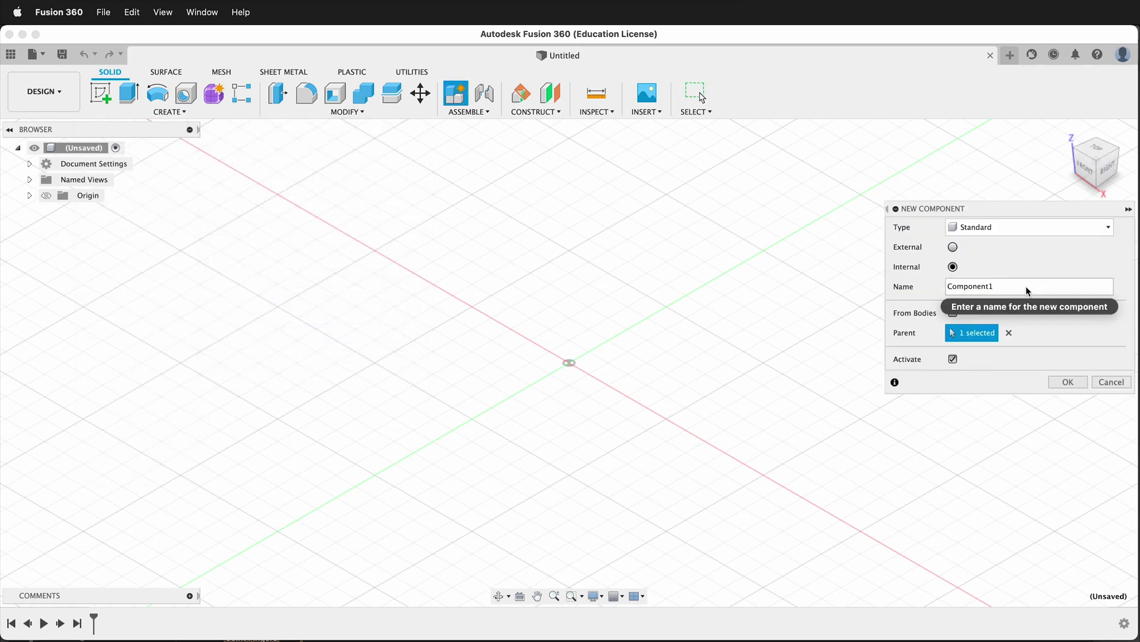
{"action": "left_click", "coordinate": [924, 285]}
{"action": "type", "text": "Box"}
{"action": "key", "text": "Return"}
- Sketch a 100 × 100 mm center rectangle on the XY plane, centred on the origin
{"action": "left_click", "coordinate": [100, 93]}
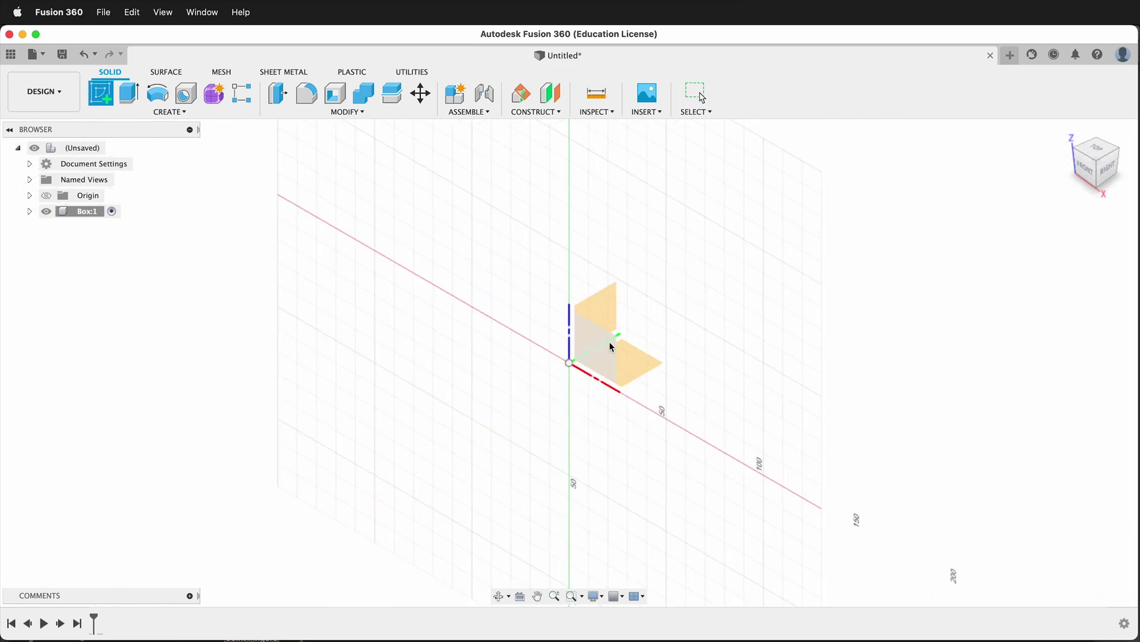
{"action": "left_click", "coordinate": [629, 375]}
{"action": "left_click", "coordinate": [178, 113]}
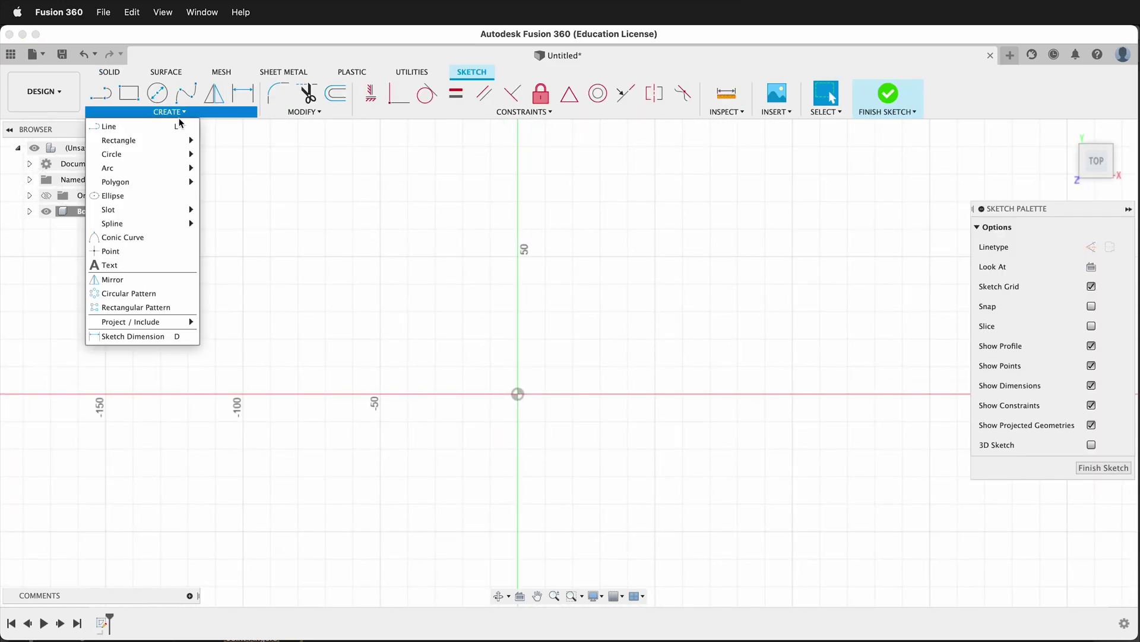
{"action": "mouse_move", "coordinate": [187, 143]}
{"action": "left_click", "coordinate": [235, 168]}
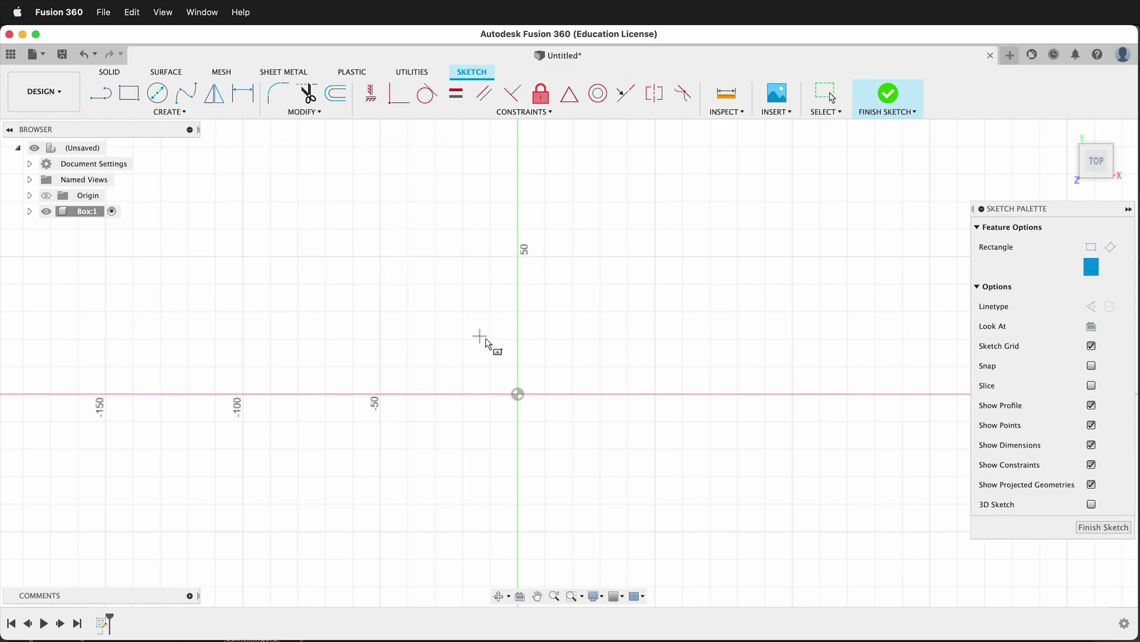
{"action": "left_click", "coordinate": [518, 395]}
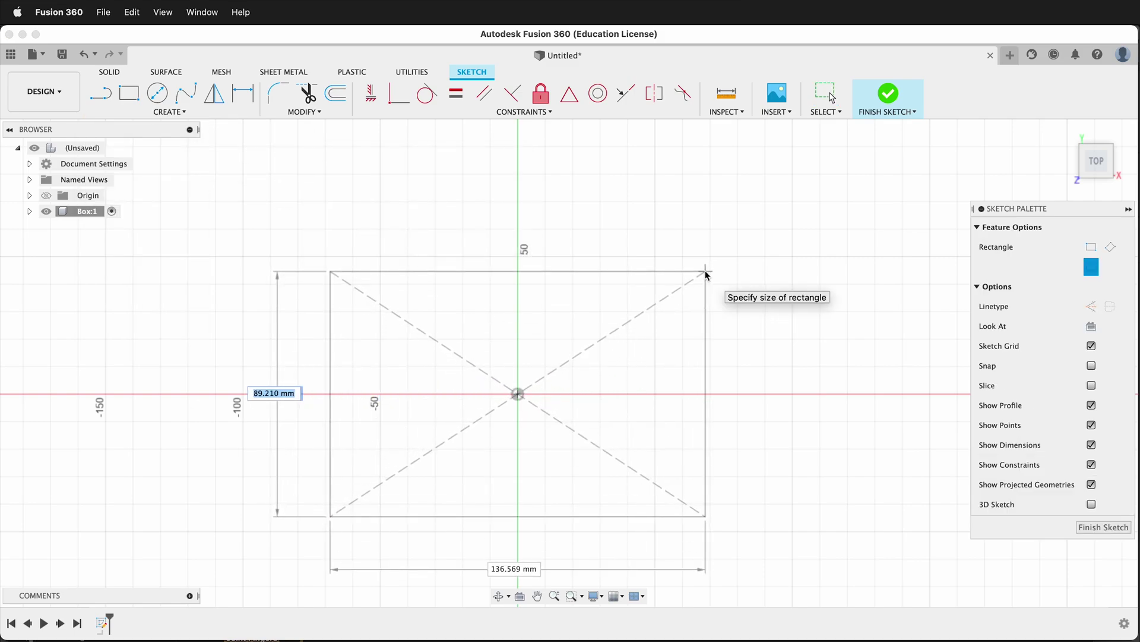
{"action": "key", "text": "Tab"}
{"action": "type", "text": "100"}
{"action": "key", "text": "Return"}
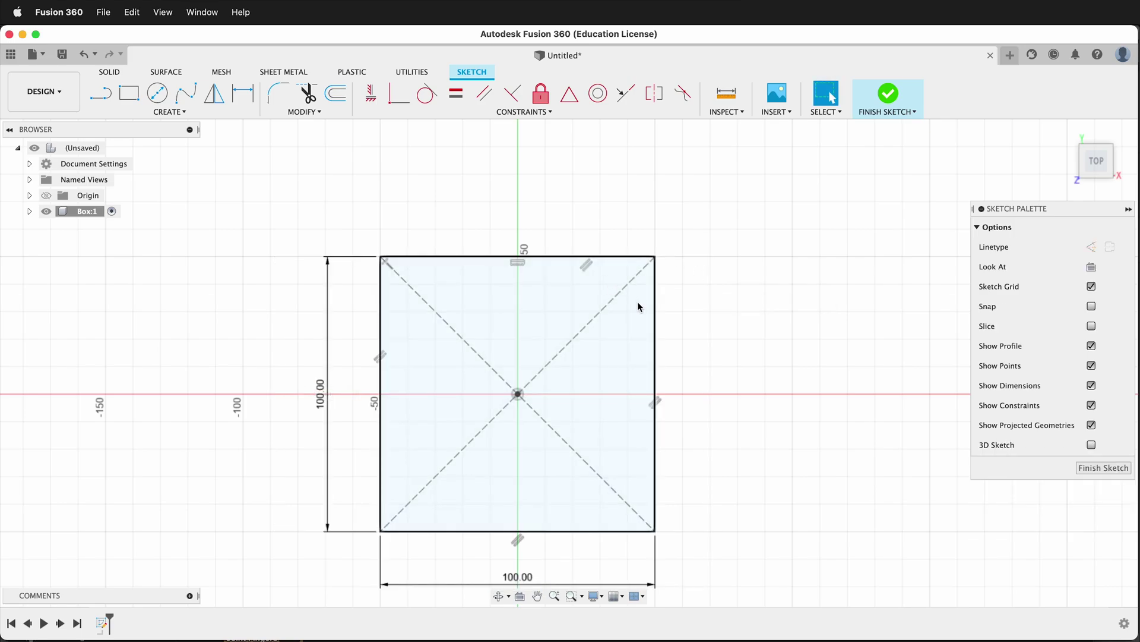
- Extrude the square 100 mm into a cube
{"action": "key", "text": "e"}
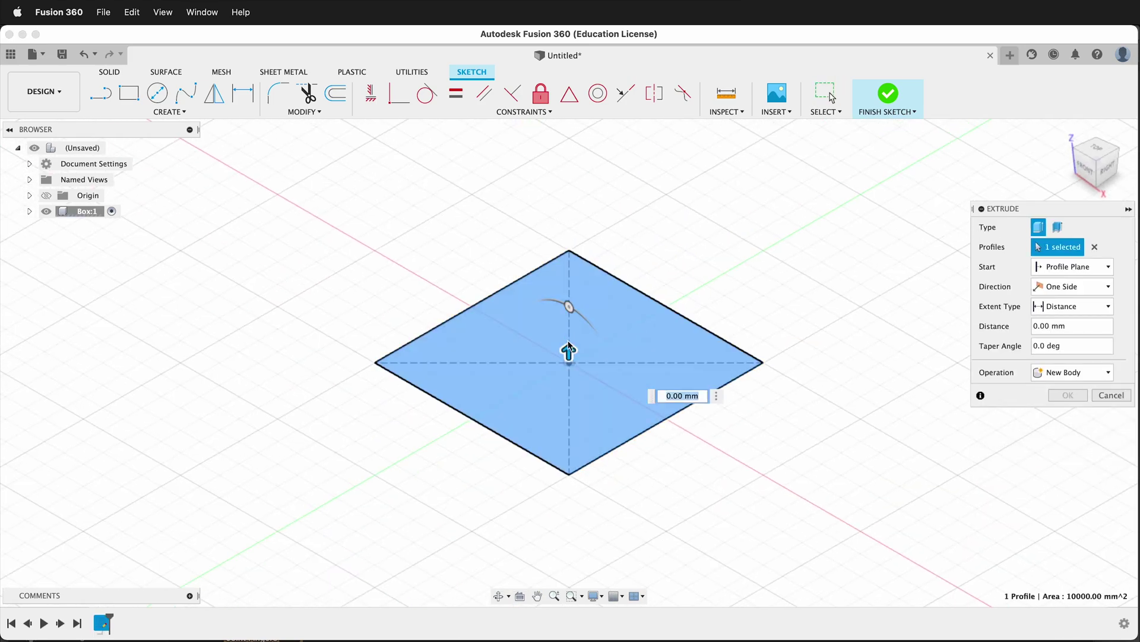
{"action": "type", "text": "100"}
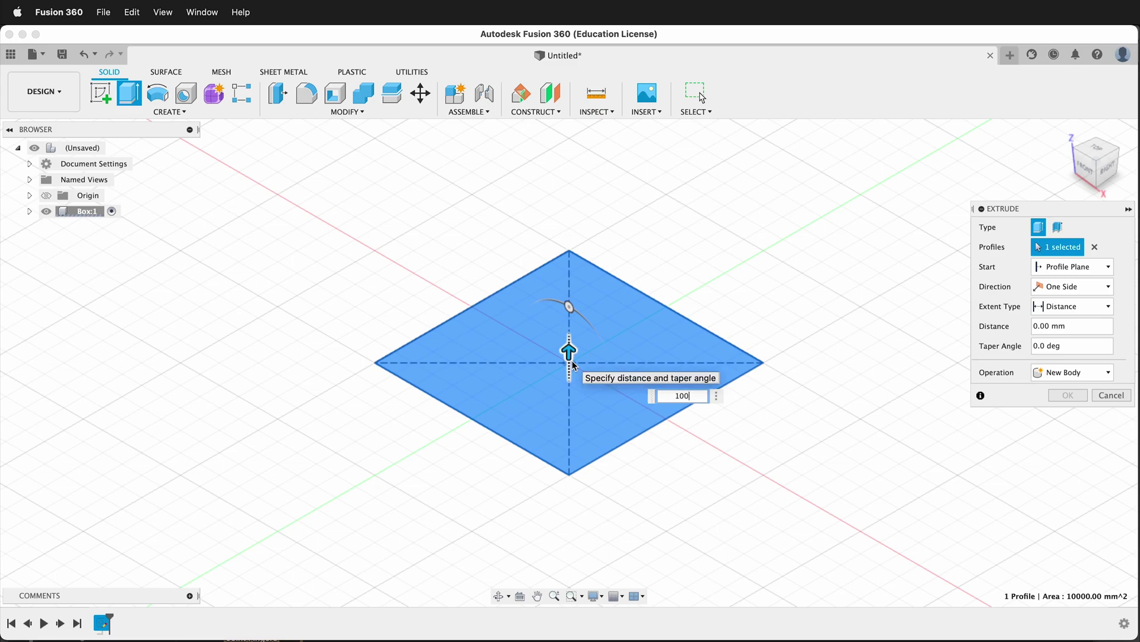
{"action": "key", "text": "Return"}
- Shell the cube with 1.5 mm walls, removing the top face, and view inside
{"action": "scroll", "coordinate": [244, 469], "scroll_direction": "down", "scroll_amount": 3}
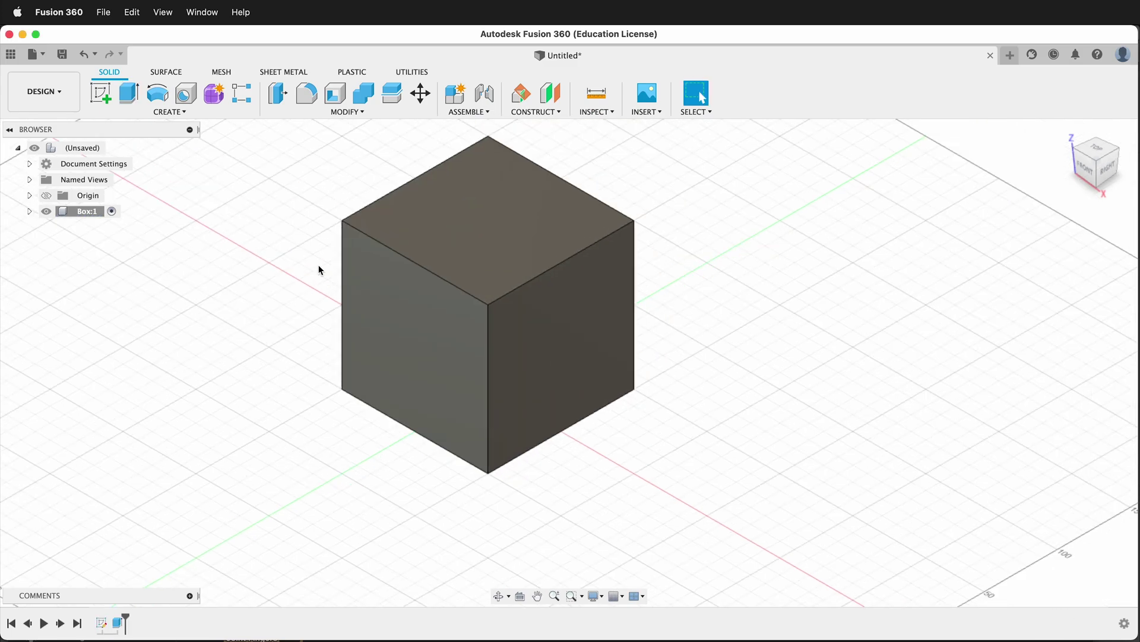
{"action": "left_click", "coordinate": [335, 93]}
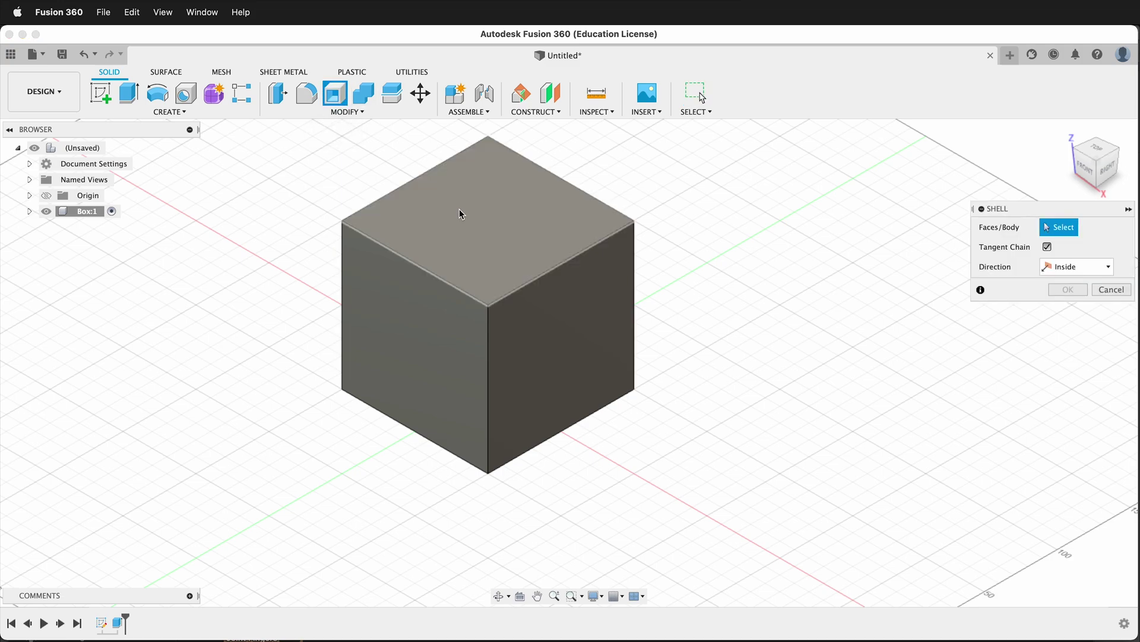
{"action": "left_click", "coordinate": [460, 214]}
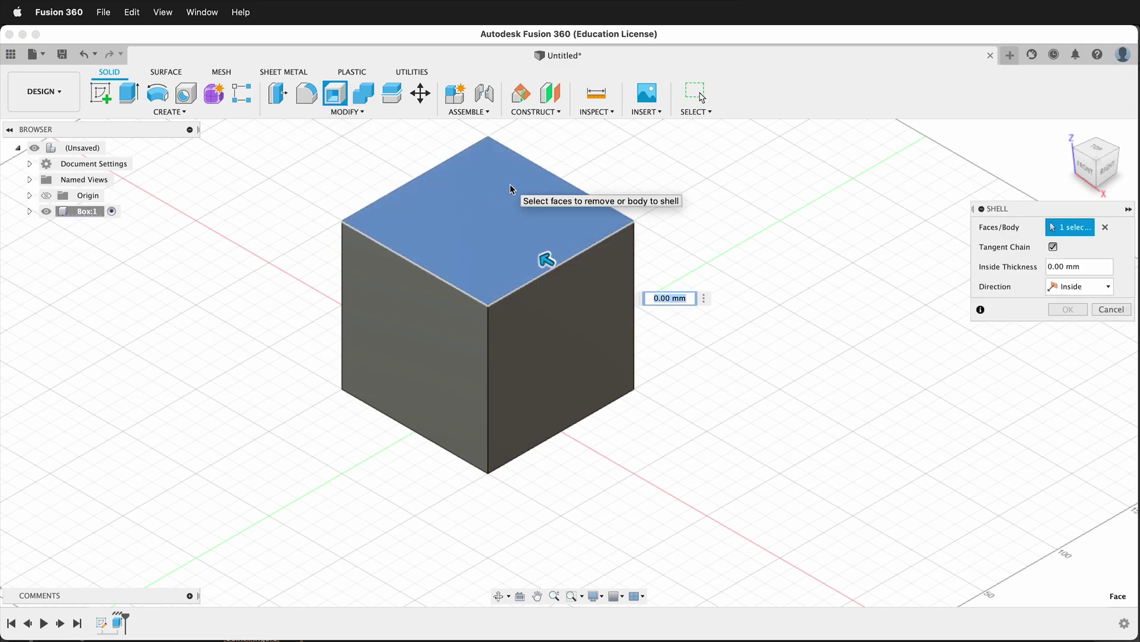
{"action": "type", "text": "1.5"}
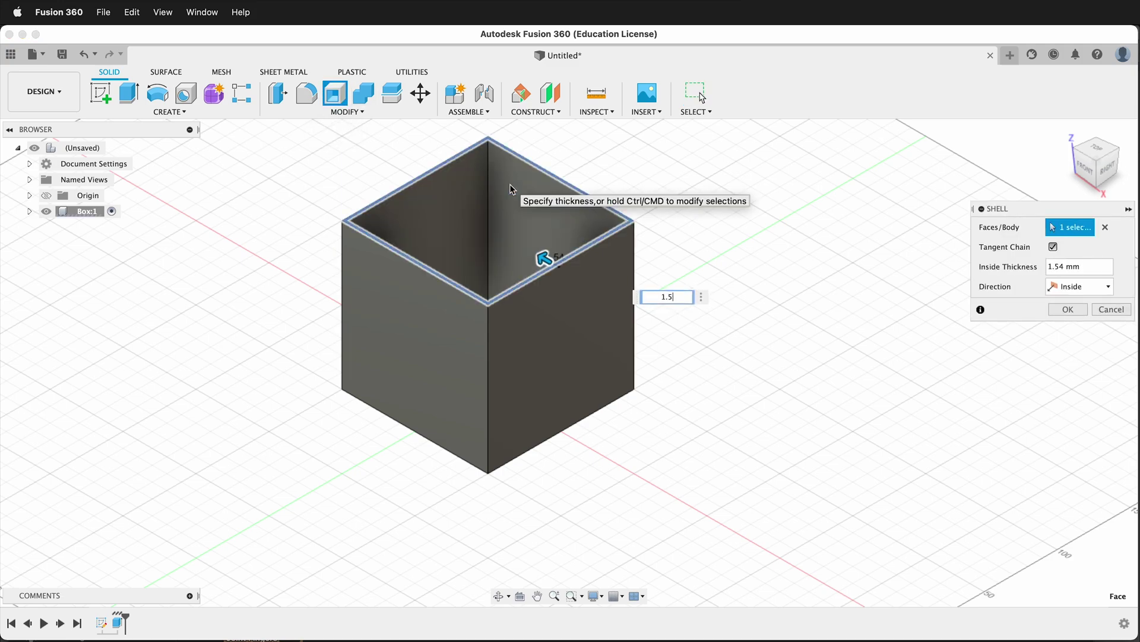
{"action": "key", "text": "Return"}
{"action": "middle_click_drag", "start_coordinate": [329, 379], "coordinate": [782, 372], "text": "shift"}
{"action": "scroll", "coordinate": [606, 244], "scroll_direction": "up", "scroll_amount": 3}
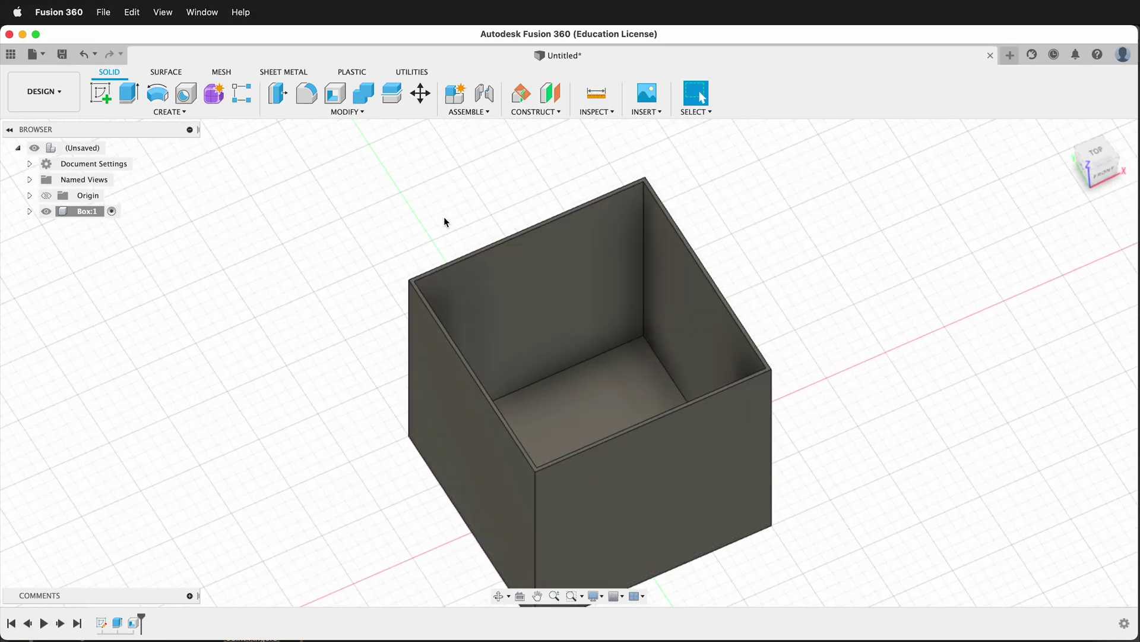
- Create a 2-Point T-spline plane spanning two corners of an inner box wall
{"action": "left_click", "coordinate": [213, 97]}
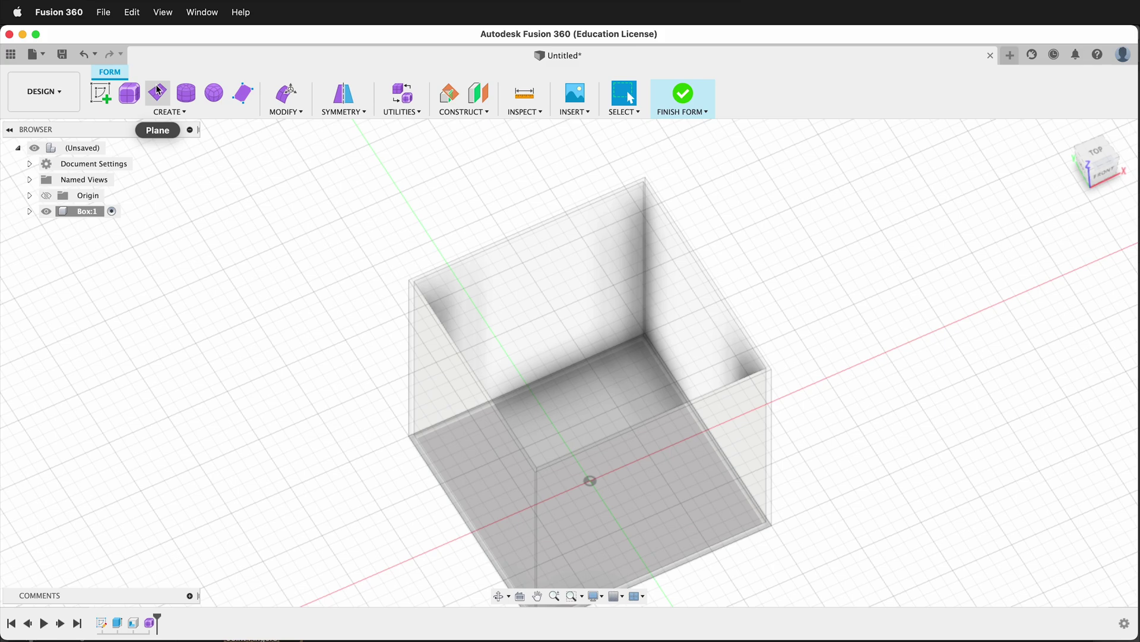
{"action": "left_click", "coordinate": [158, 90]}
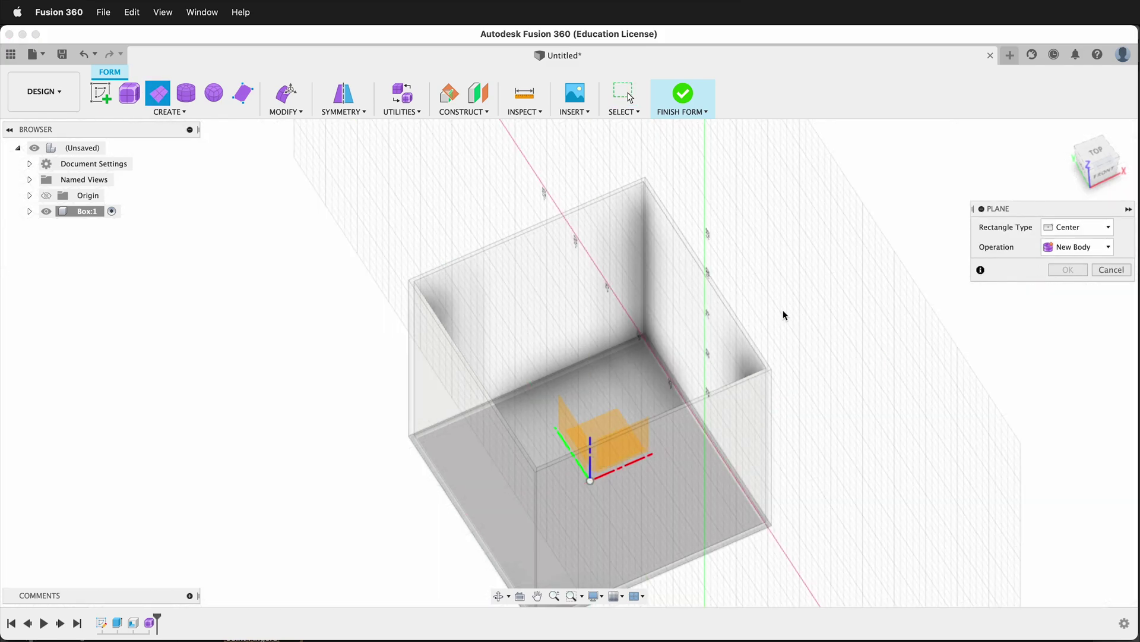
{"action": "middle_click_drag", "start_coordinate": [789, 313], "coordinate": [837, 293], "text": "shift"}
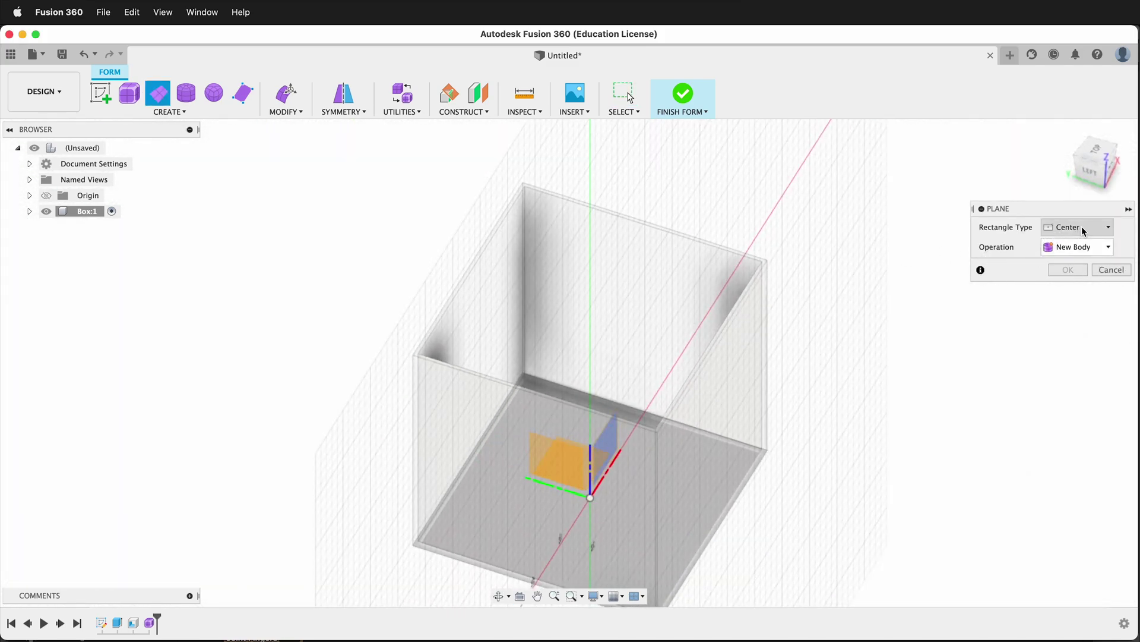
{"action": "left_click", "coordinate": [1087, 232]}
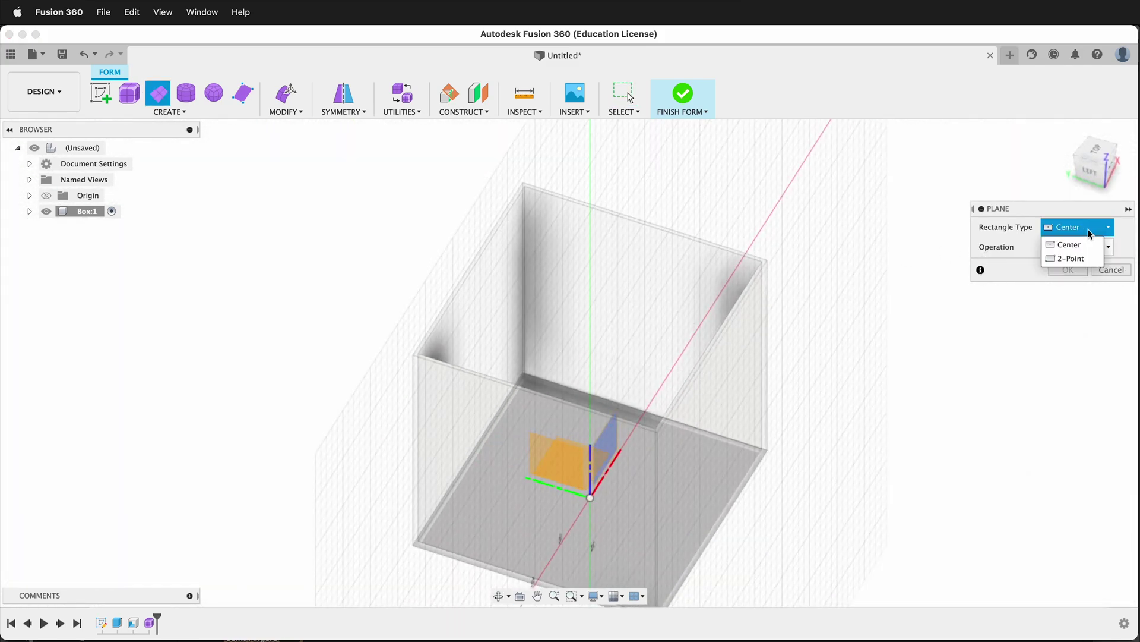
{"action": "left_click", "coordinate": [1072, 259]}
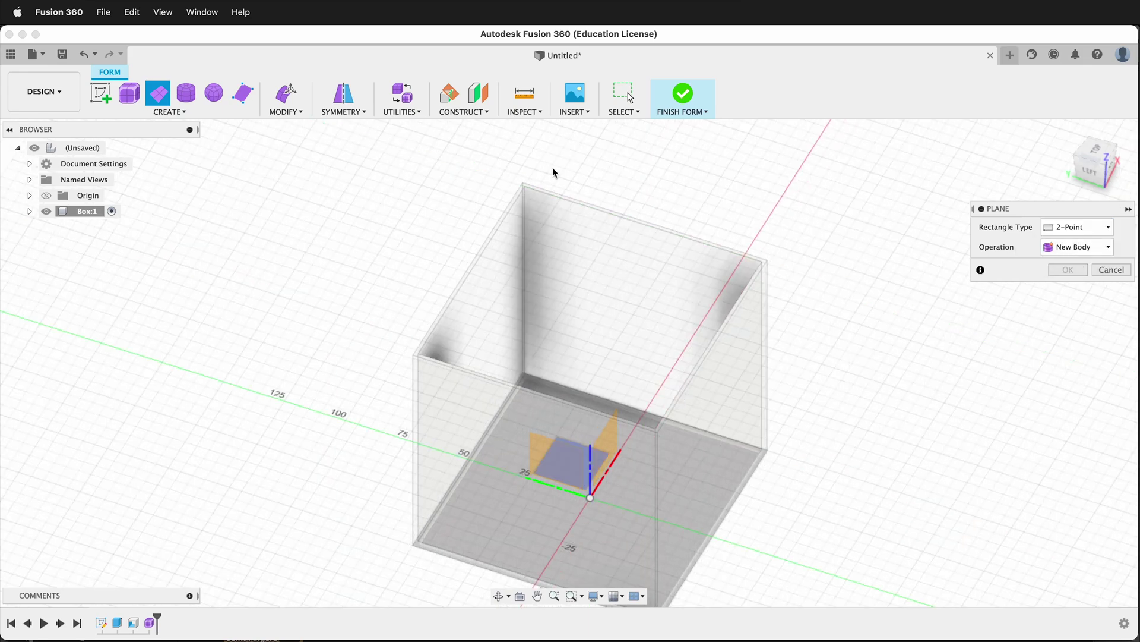
{"action": "scroll", "coordinate": [527, 187], "scroll_direction": "up", "scroll_amount": 5}
{"action": "scroll", "coordinate": [527, 187], "scroll_direction": "up", "scroll_amount": 3}
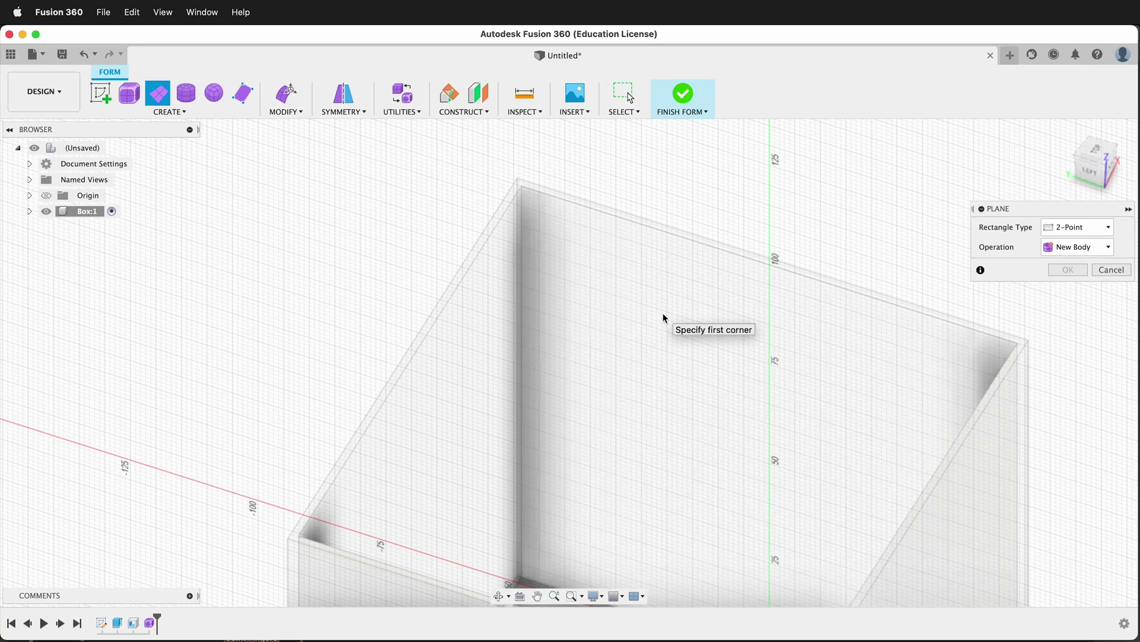
{"action": "left_click", "coordinate": [526, 191]}
{"action": "middle_click_drag", "start_coordinate": [586, 266], "coordinate": [904, 333], "text": "shift"}
{"action": "left_click", "coordinate": [929, 333]}
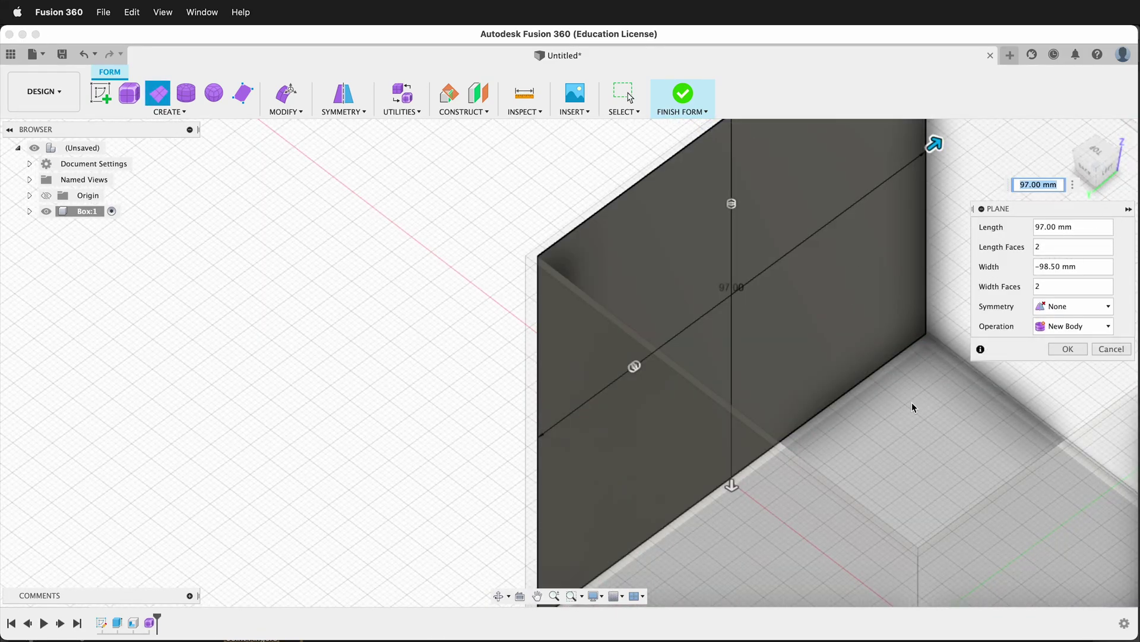
{"action": "middle_click_drag", "start_coordinate": [911, 401], "coordinate": [883, 407], "text": "shift"}
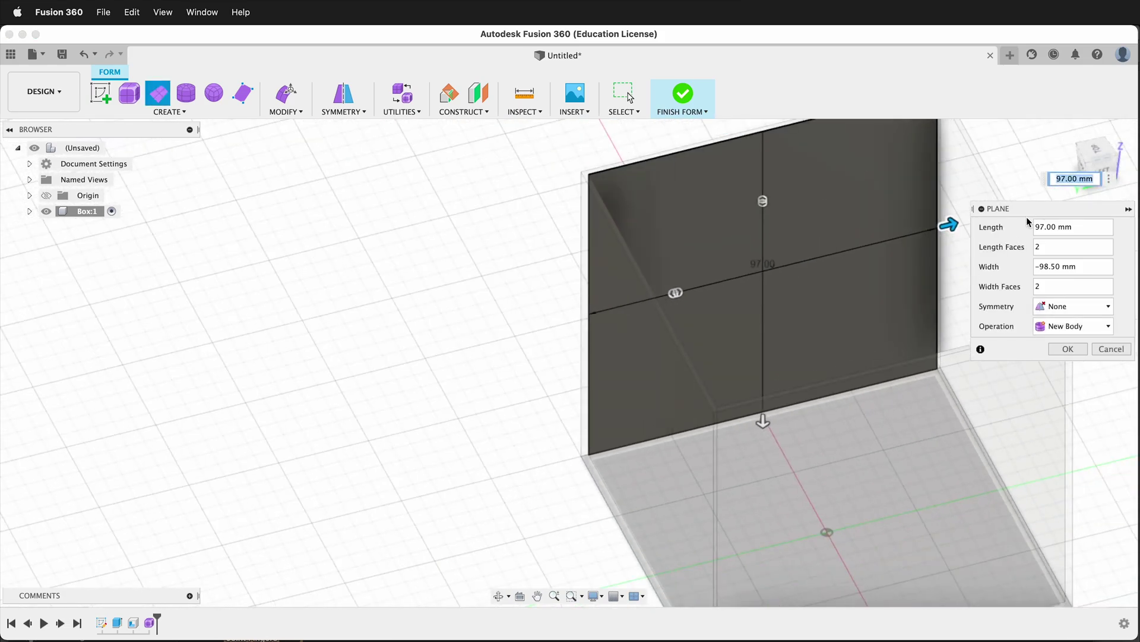
- Set the plane to 8 length faces and 8 width faces and confirm
{"action": "left_click", "coordinate": [1027, 247]}
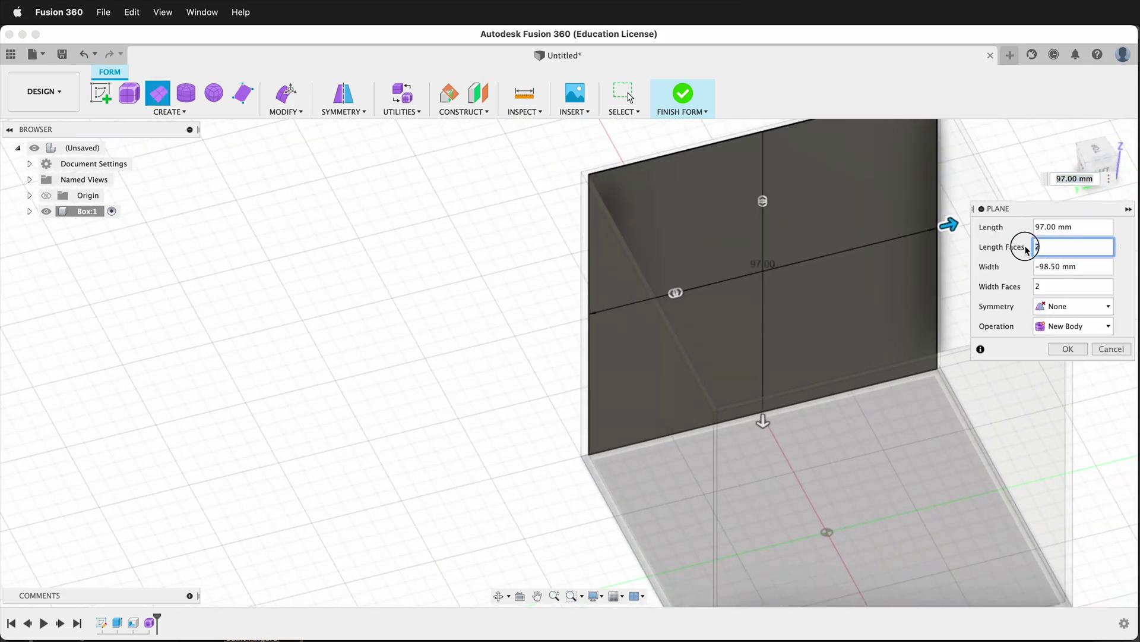
{"action": "left_click", "coordinate": [1050, 291]}
{"action": "key", "text": "BackSpace"}
{"action": "type", "text": "8"}
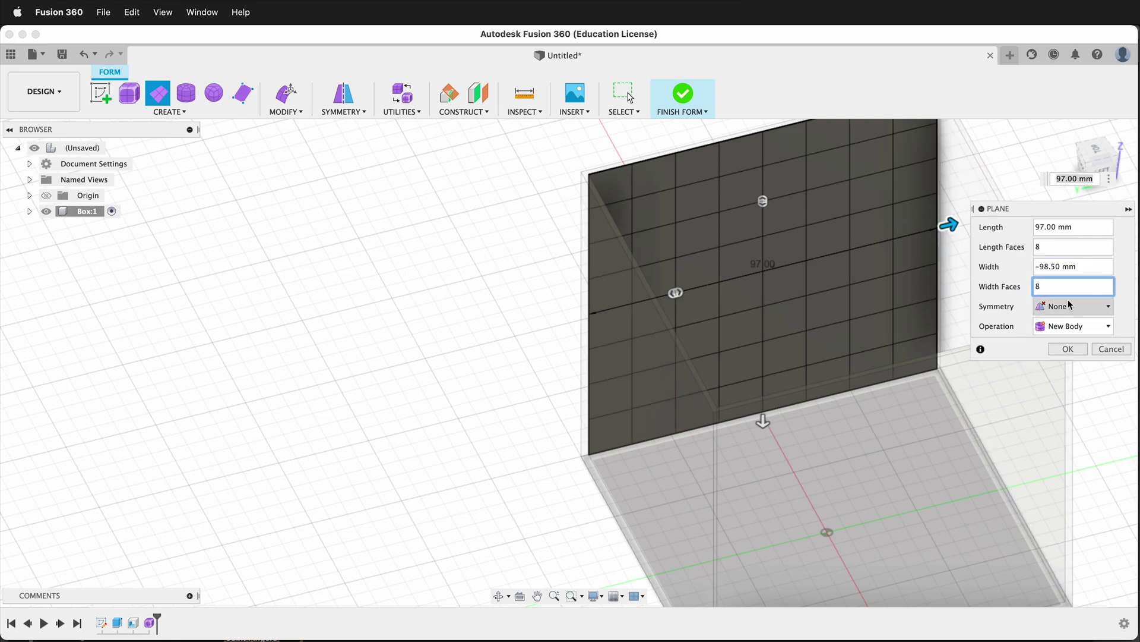
{"action": "left_click", "coordinate": [1055, 349]}
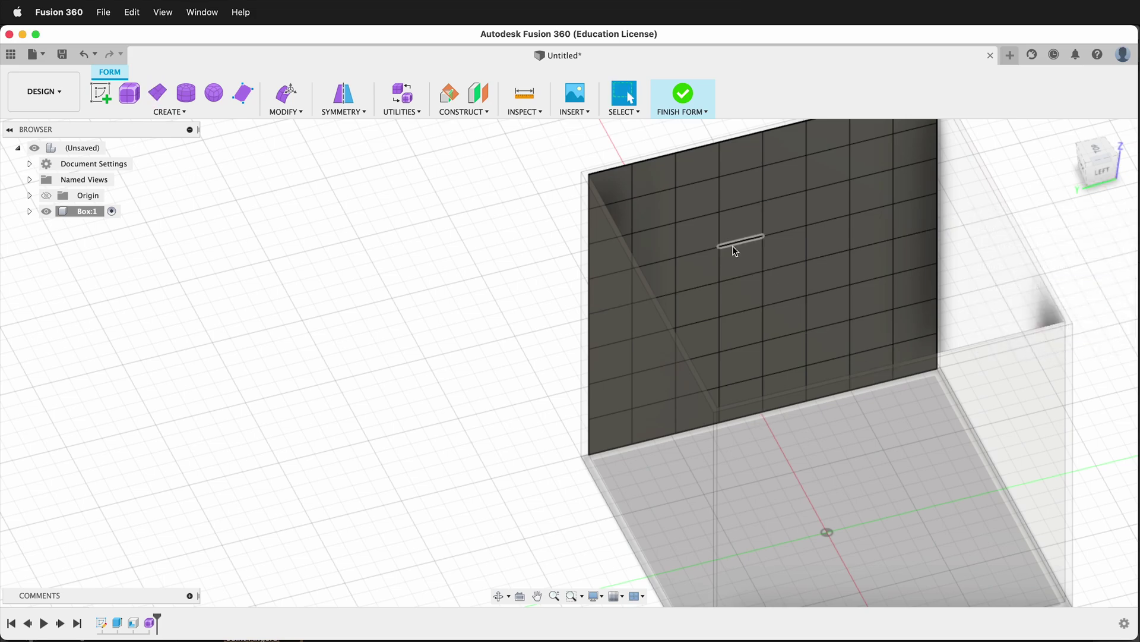
- Edit Form on the panel's centre vertex, trying soft and plain vertex moves, then undo
{"action": "left_click", "coordinate": [734, 247]}
{"action": "right_click", "coordinate": [735, 247]}
{"action": "left_click", "coordinate": [770, 234]}
{"action": "left_click", "coordinate": [763, 273]}
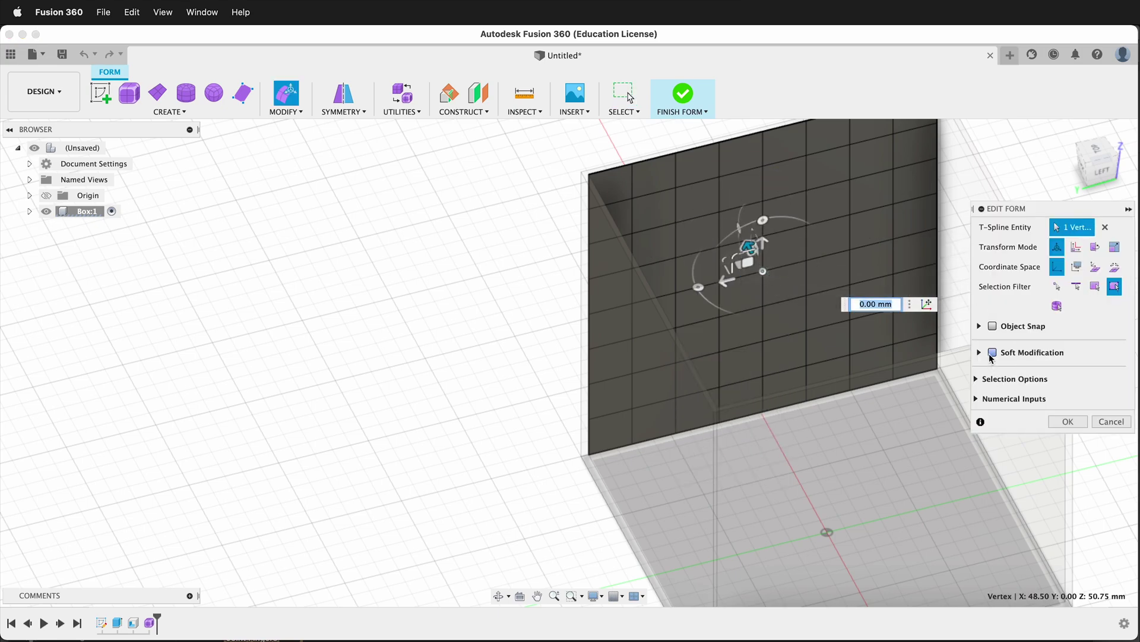
{"action": "left_click", "coordinate": [992, 352]}
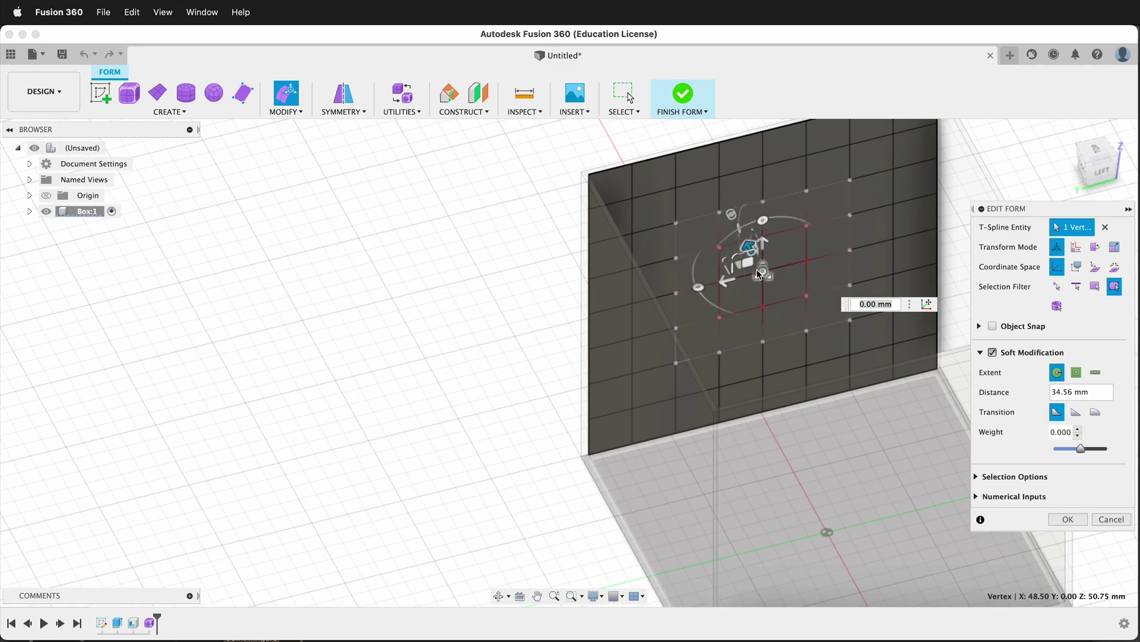
{"action": "left_click_drag", "start_coordinate": [748, 243], "coordinate": [758, 256]}
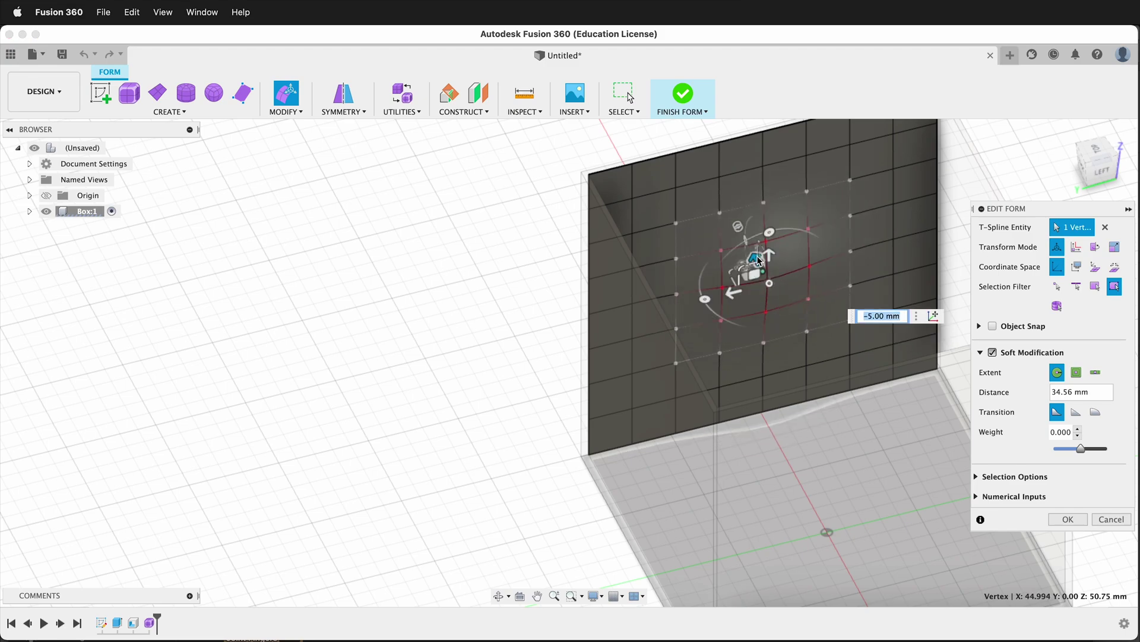
{"action": "left_click", "coordinate": [992, 352]}
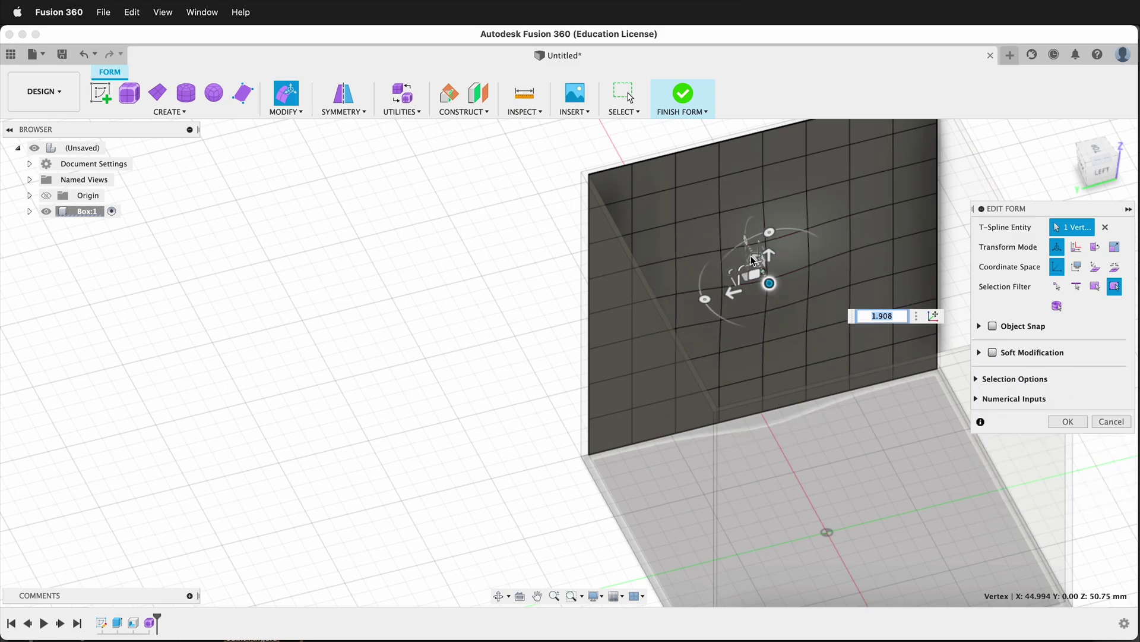
{"action": "left_click_drag", "start_coordinate": [755, 257], "coordinate": [772, 284]}
{"action": "key", "text": "super+z"}
{"action": "key", "text": "super+z"}
- With Soft Modification at Face Count 4 and Bulge, pull the centre vertex back 10 mm
{"action": "left_click", "coordinate": [992, 352]}
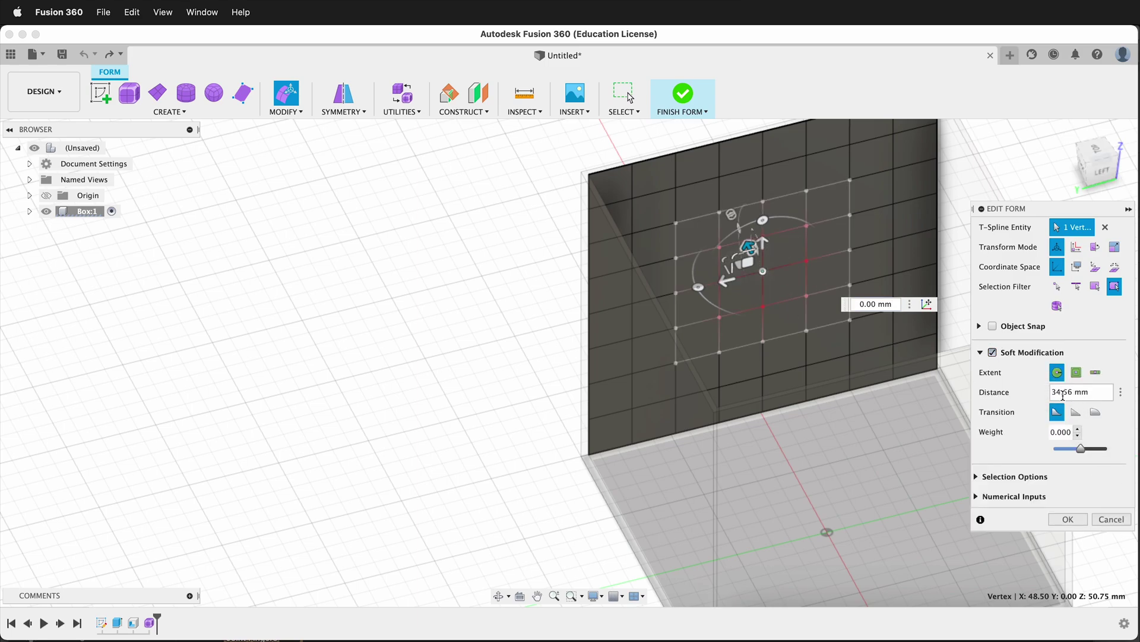
{"action": "left_click_drag", "start_coordinate": [1105, 397], "coordinate": [1050, 395]}
{"action": "type", "text": "60"}
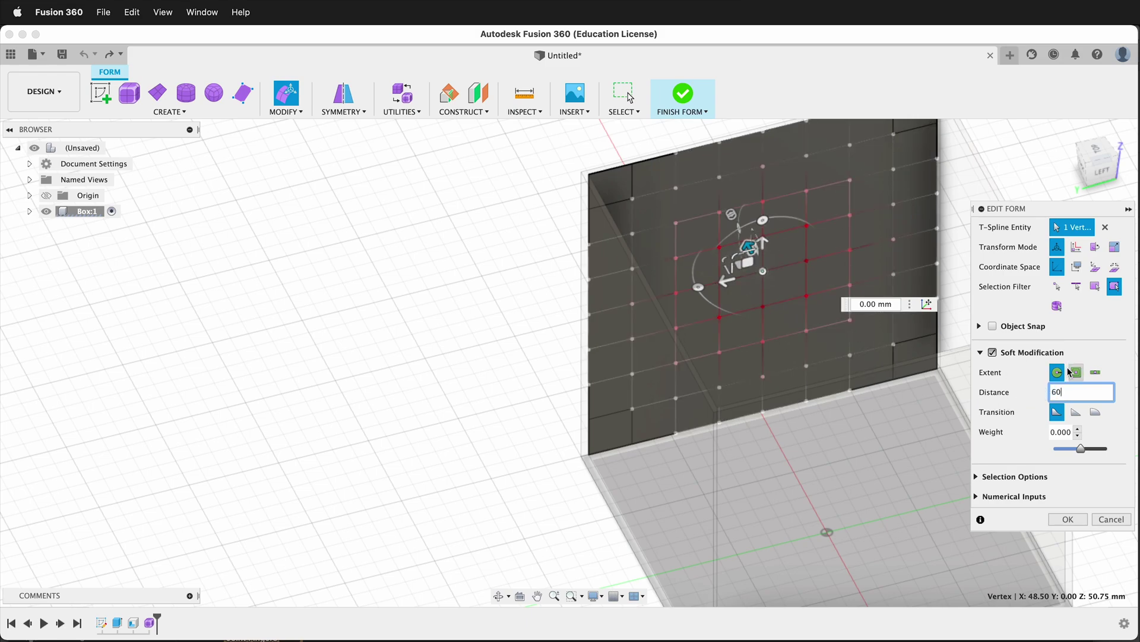
{"action": "left_click", "coordinate": [1077, 374]}
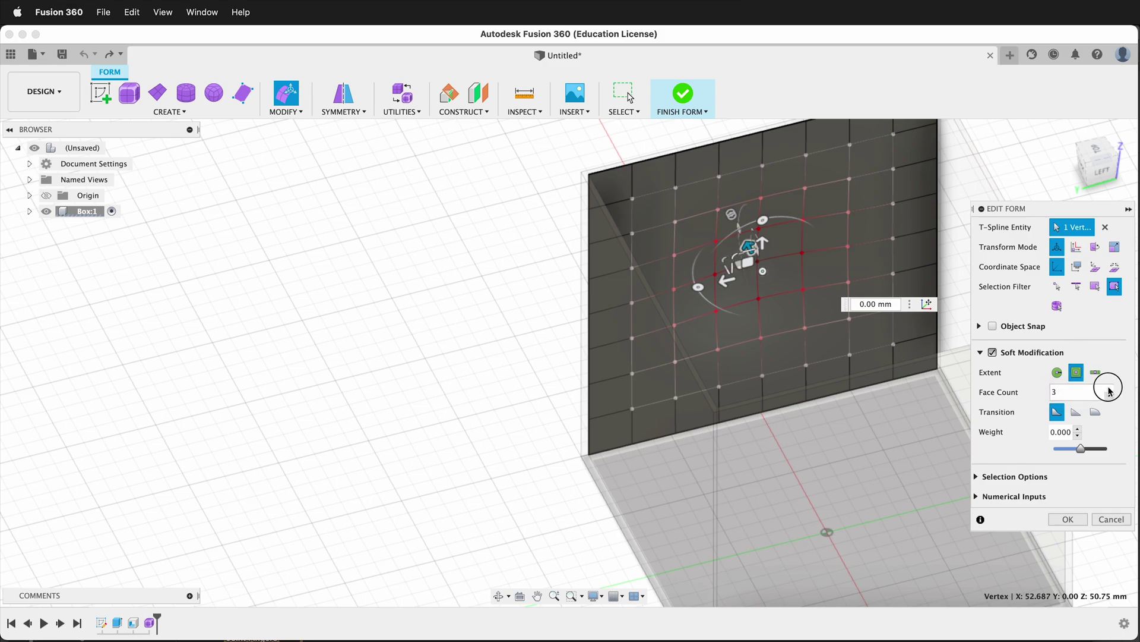
{"action": "left_click", "coordinate": [1109, 388]}
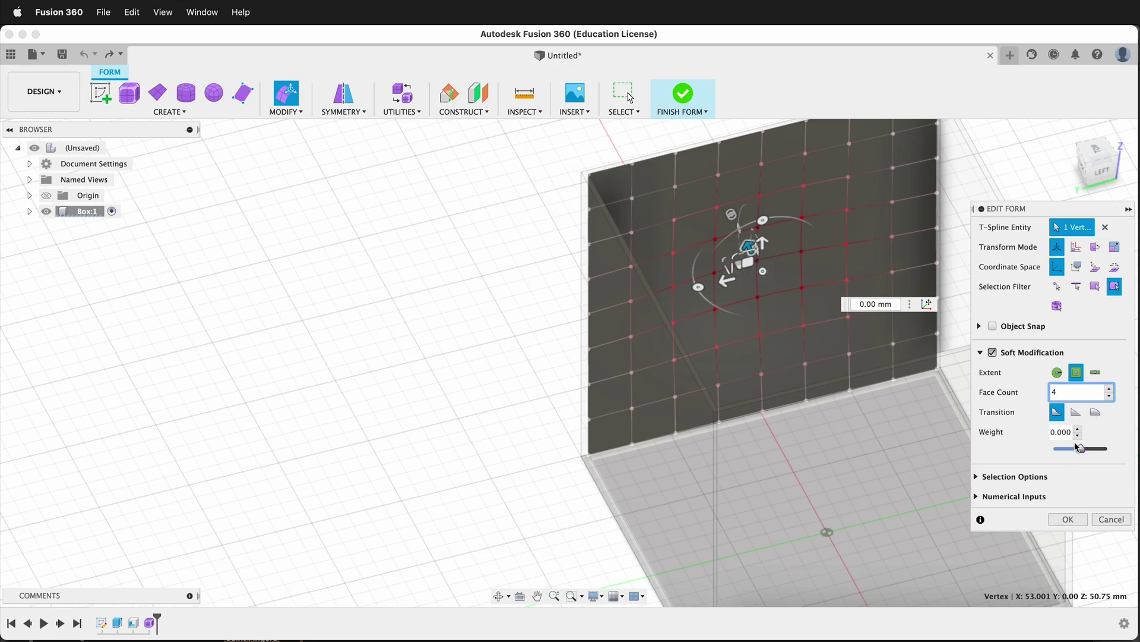
{"action": "left_click", "coordinate": [1095, 411]}
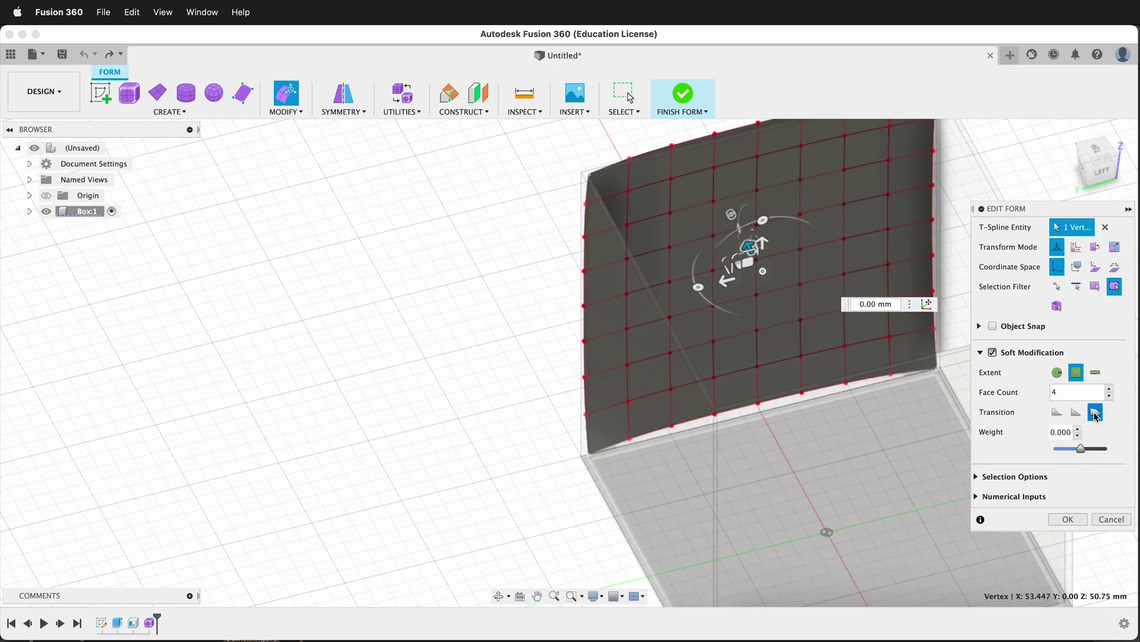
{"action": "middle_click_drag", "start_coordinate": [751, 406], "coordinate": [794, 400], "text": "shift"}
{"action": "left_click_drag", "start_coordinate": [645, 306], "coordinate": [670, 318]}
{"action": "middle_click_drag", "start_coordinate": [538, 331], "coordinate": [463, 338], "text": "shift"}
{"action": "left_click", "coordinate": [1069, 520]}
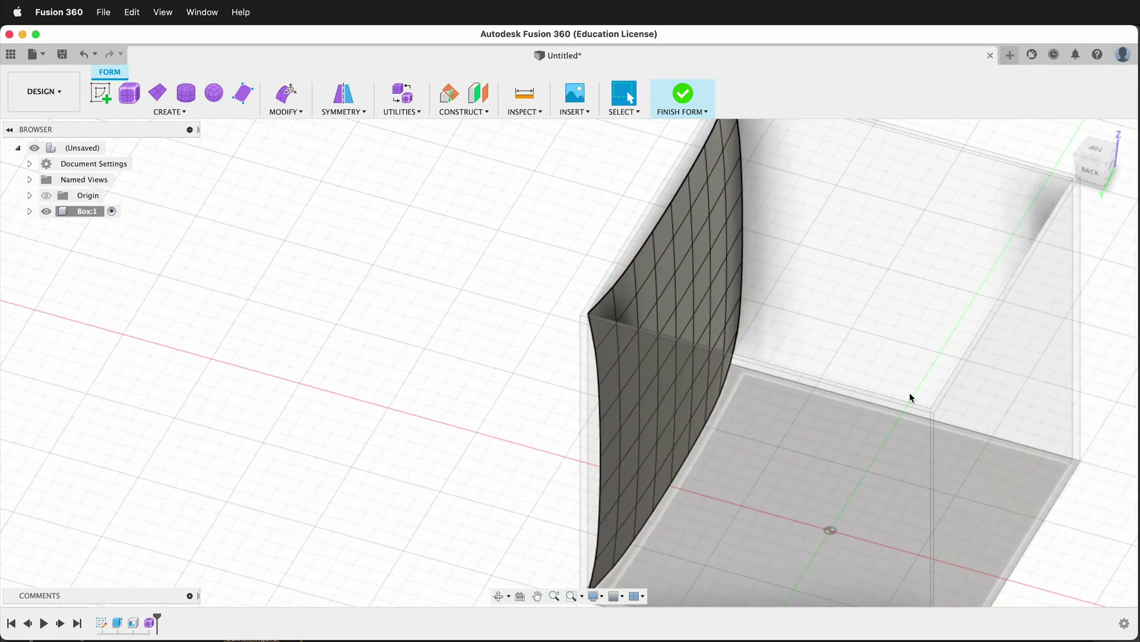
- In Edit Form, select the top, left, bottom and right border edge loops of the panel
{"action": "right_click", "coordinate": [666, 217]}
{"action": "left_click", "coordinate": [691, 206]}
{"action": "double_click", "coordinate": [682, 183]}
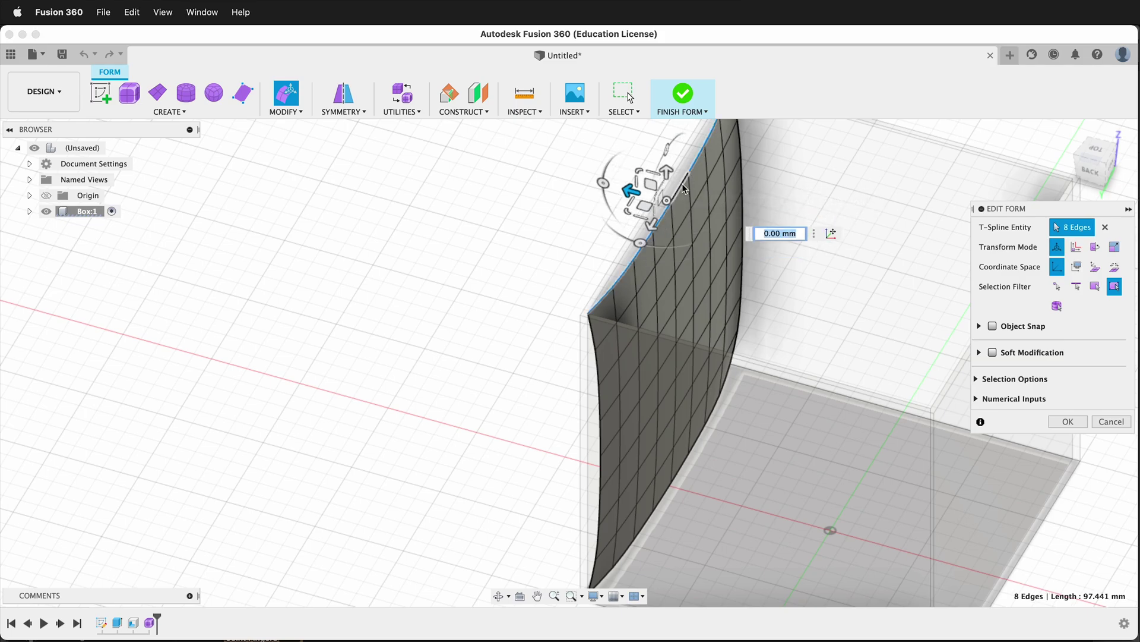
{"action": "middle_click_drag", "start_coordinate": [789, 346], "coordinate": [706, 350], "text": "shift"}
{"action": "double_click", "coordinate": [712, 173], "text": "shift"}
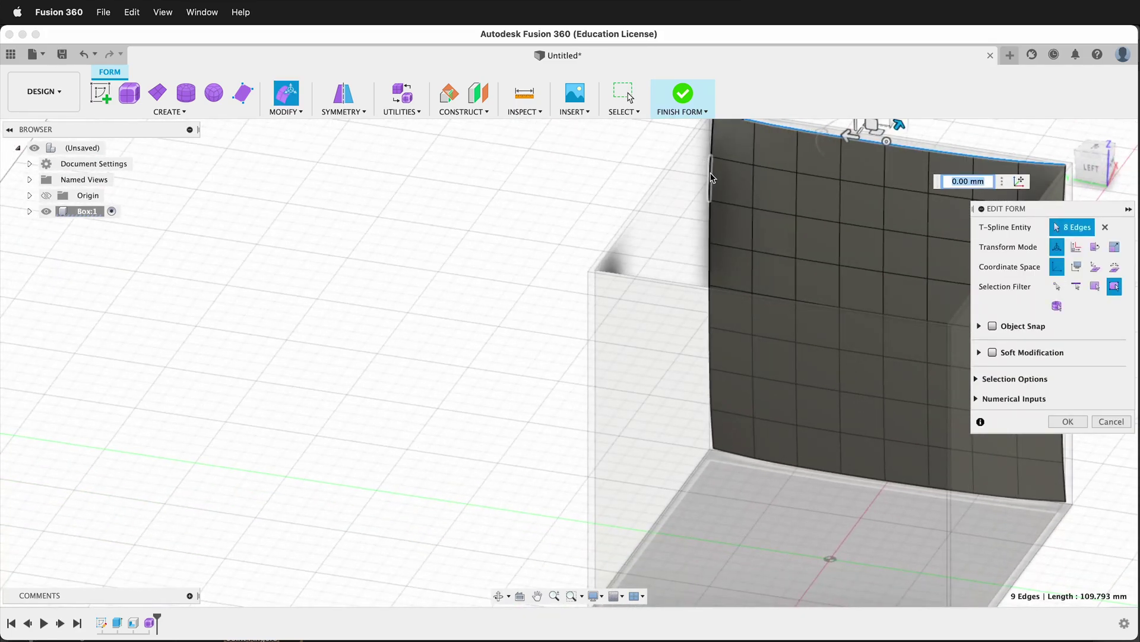
{"action": "double_click", "coordinate": [785, 458], "text": "shift"}
{"action": "middle_click_drag", "start_coordinate": [785, 458], "coordinate": [807, 451], "text": "shift"}
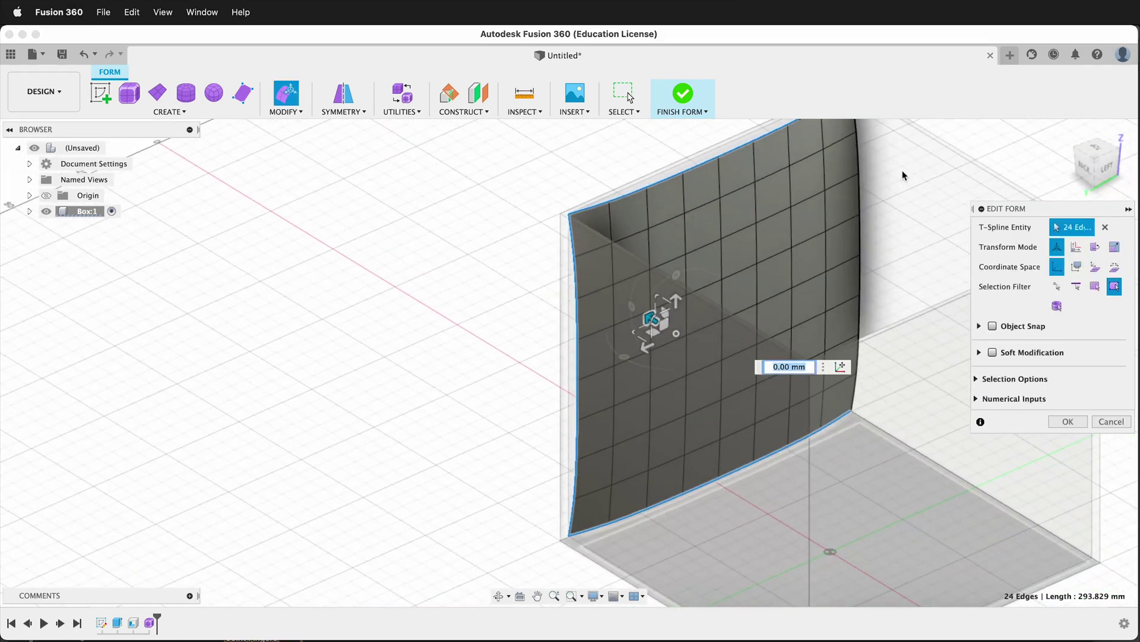
{"action": "double_click", "coordinate": [857, 188], "text": "shift"}
{"action": "middle_click_drag", "start_coordinate": [584, 446], "coordinate": [597, 479], "text": "shift"}
- Move the selected border edges 5 mm and confirm
{"action": "left_click_drag", "start_coordinate": [614, 364], "coordinate": [593, 361]}
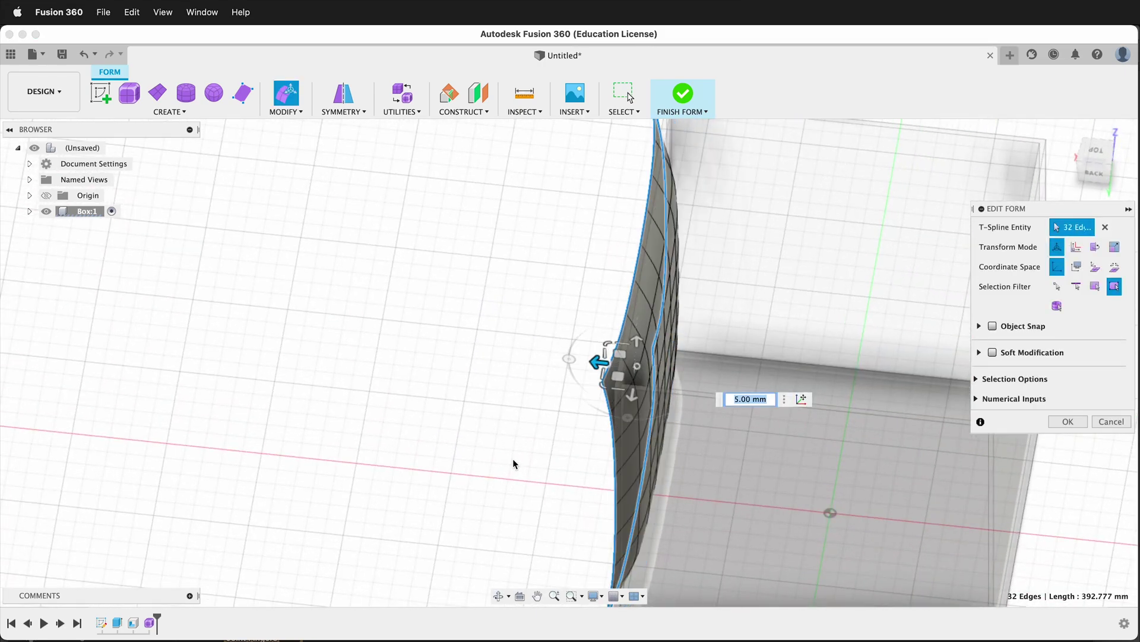
{"action": "middle_click_drag", "start_coordinate": [512, 458], "coordinate": [541, 415], "text": "shift"}
{"action": "left_click_drag", "start_coordinate": [592, 390], "coordinate": [574, 390]}
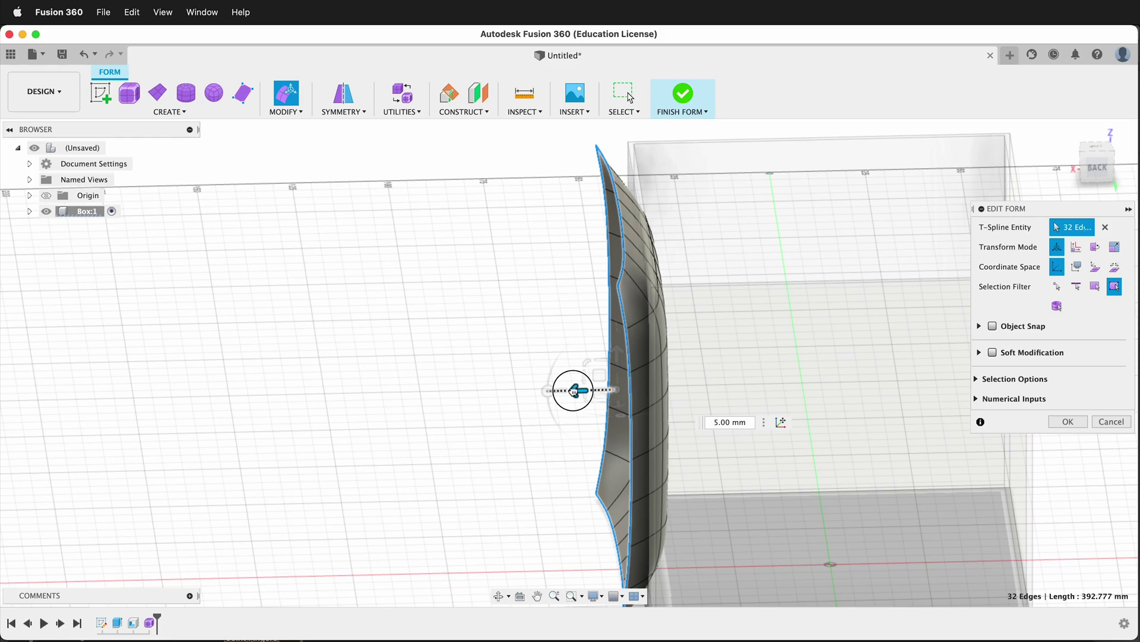
{"action": "left_click", "coordinate": [1056, 423]}
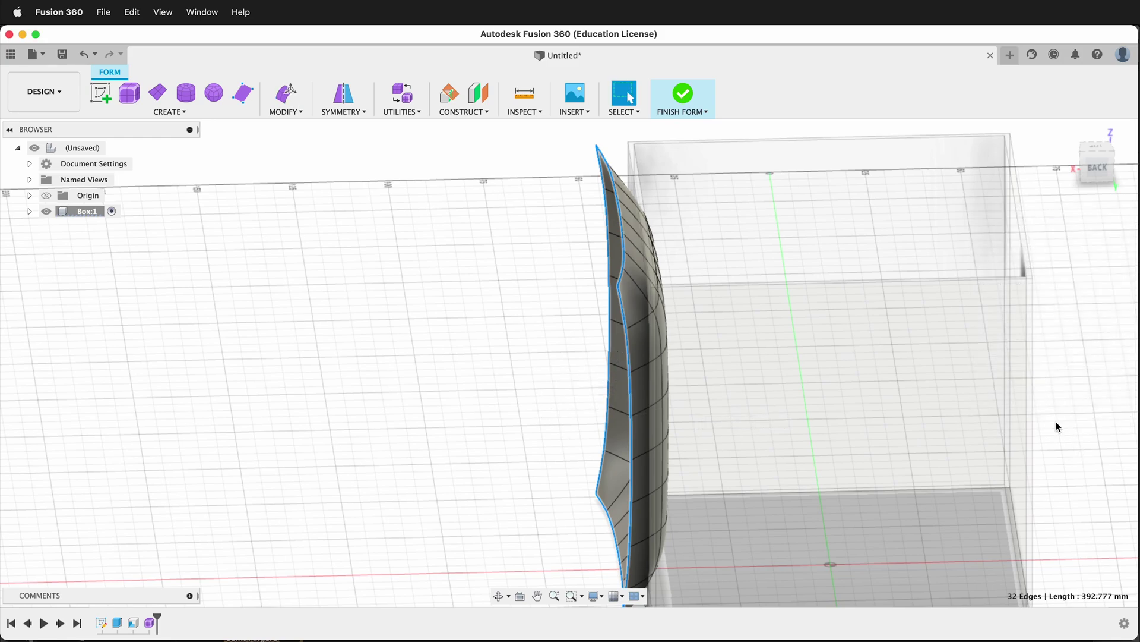
- Flatten the panel border using Select Parallel Plane with the box's side face as reference
{"action": "right_click", "coordinate": [618, 212]}
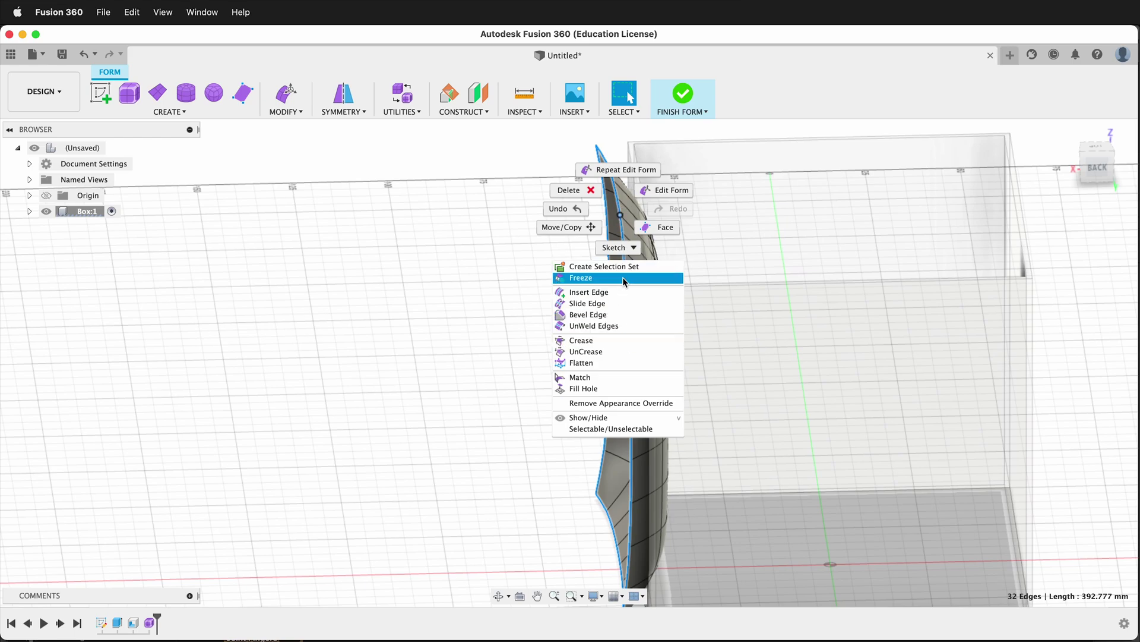
{"action": "left_click", "coordinate": [616, 369]}
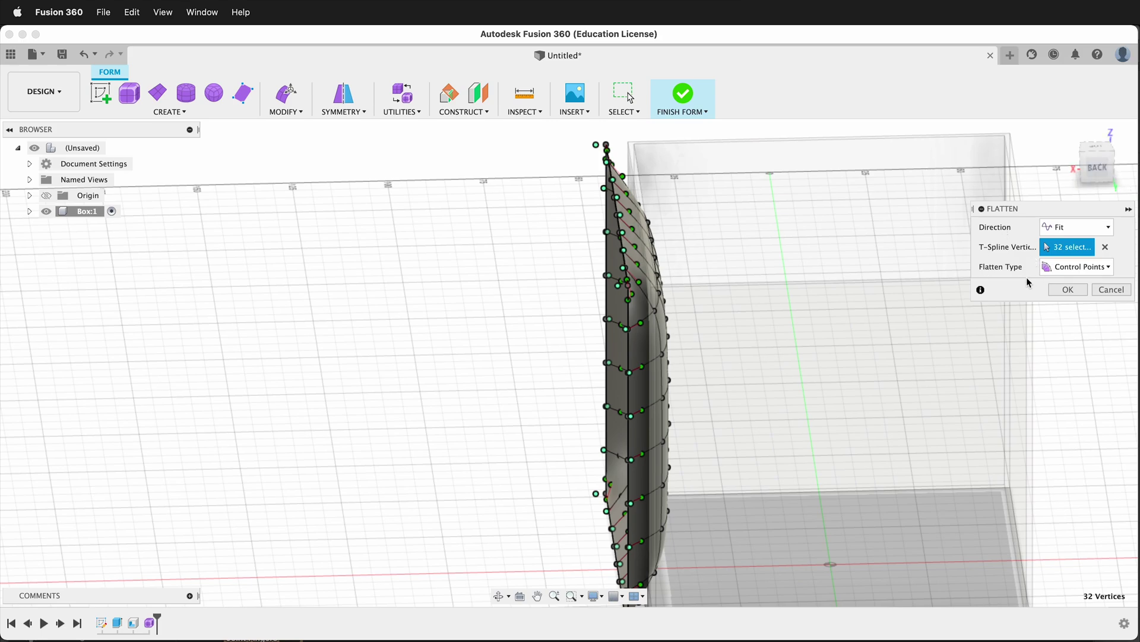
{"action": "left_click", "coordinate": [1062, 231]}
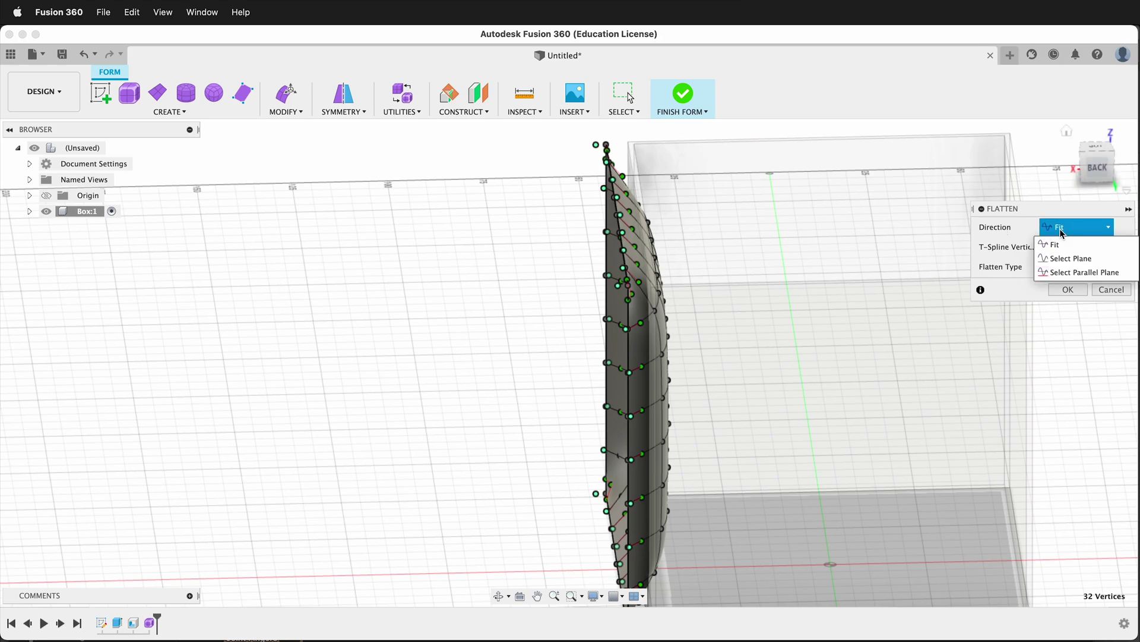
{"action": "left_click", "coordinate": [1059, 273]}
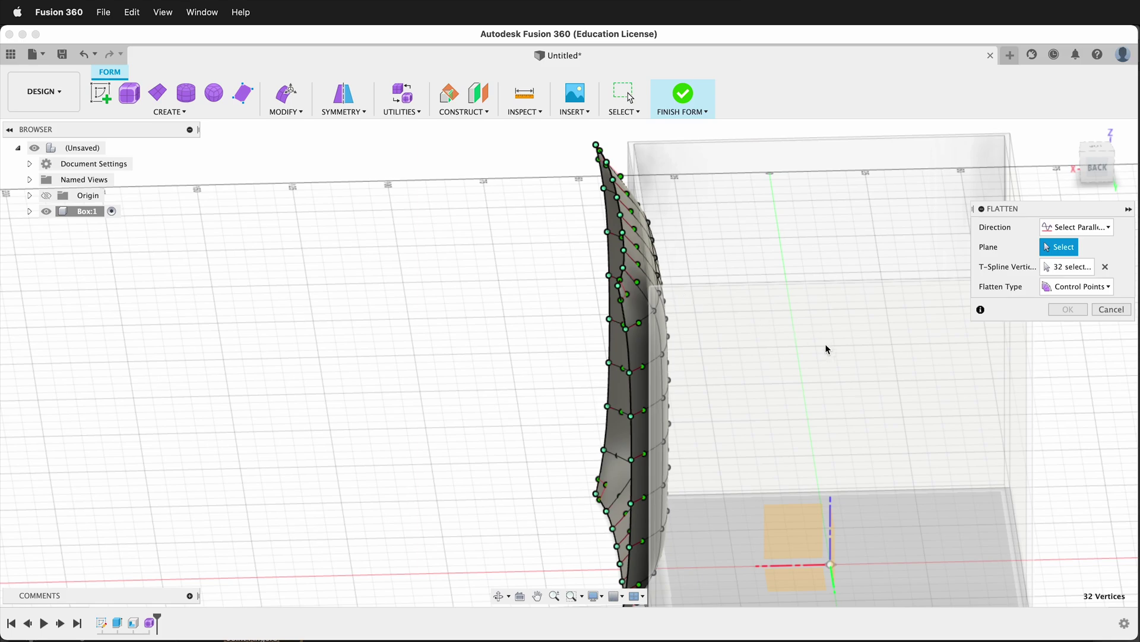
{"action": "middle_click_drag", "start_coordinate": [825, 343], "coordinate": [792, 326], "text": "shift"}
{"action": "left_click", "coordinate": [1007, 400]}
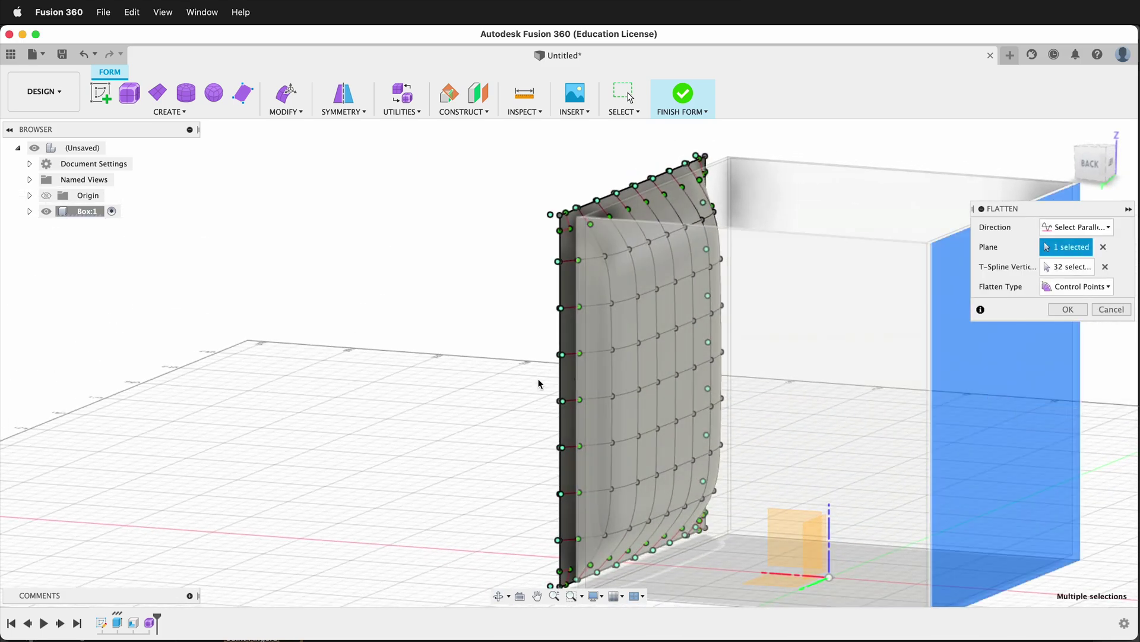
{"action": "middle_click_drag", "start_coordinate": [502, 387], "coordinate": [625, 372], "text": "shift"}
{"action": "left_click", "coordinate": [1055, 311]}
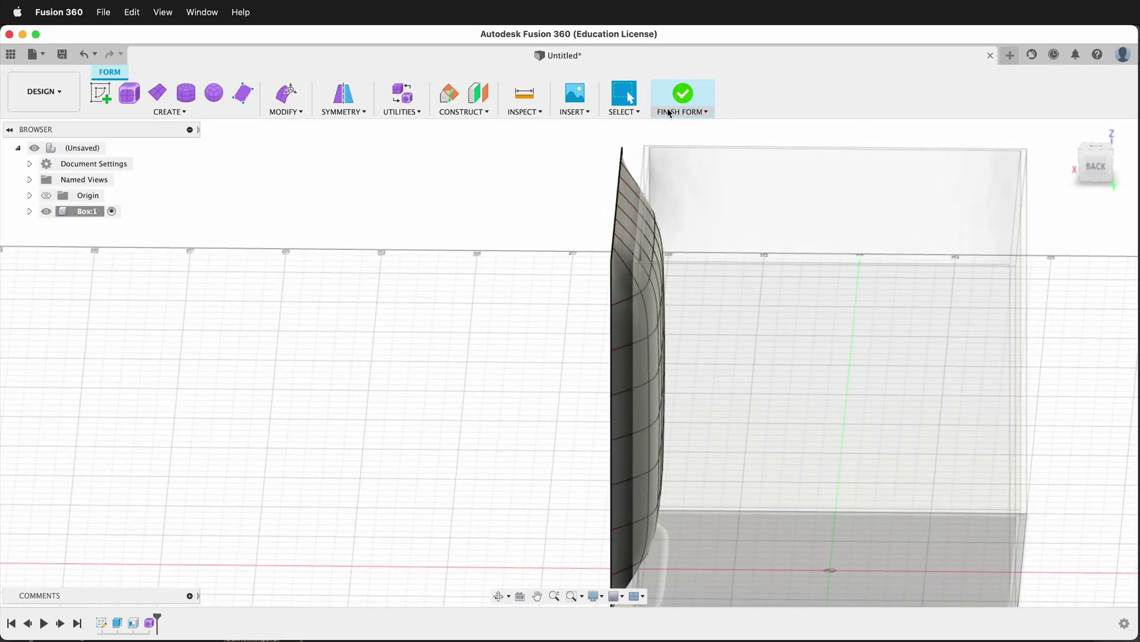
- Finish the form into a solid and select Body2 in the browser
{"action": "middle_click_drag", "start_coordinate": [557, 256], "coordinate": [523, 272], "text": "shift"}
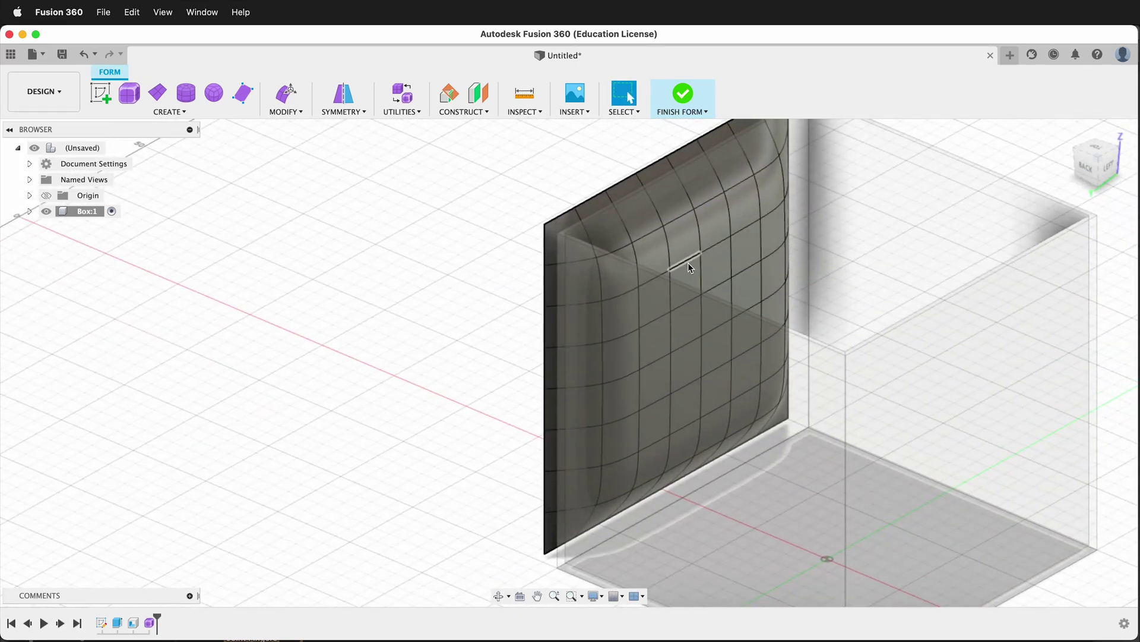
{"action": "left_click", "coordinate": [692, 113]}
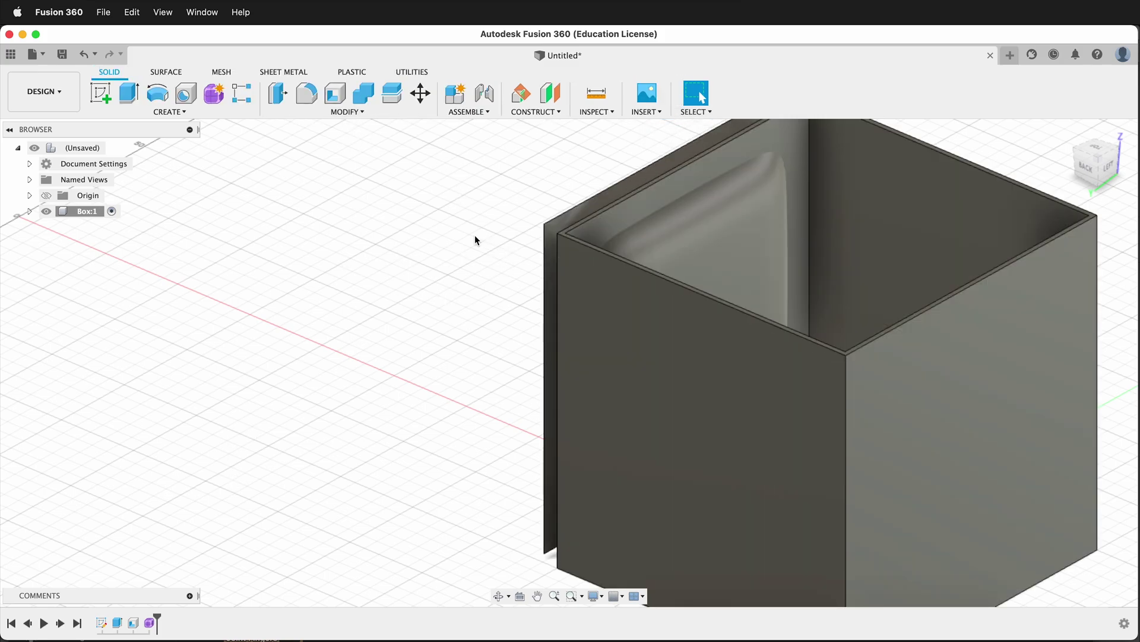
{"action": "left_click", "coordinate": [29, 212]}
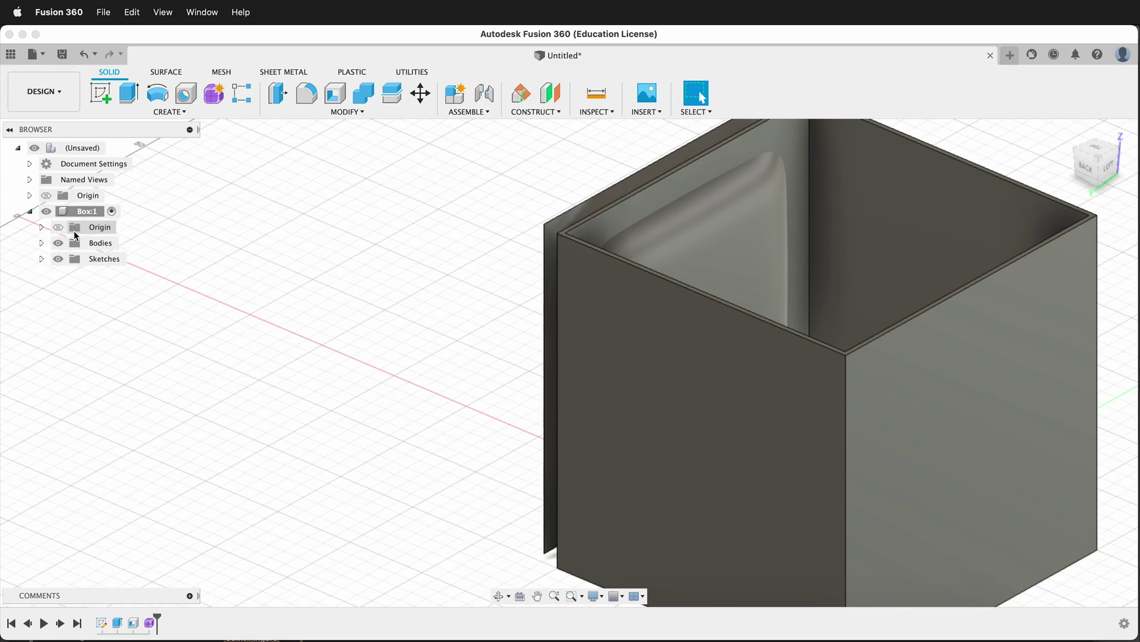
{"action": "left_click", "coordinate": [74, 243]}
{"action": "left_click", "coordinate": [41, 243]}
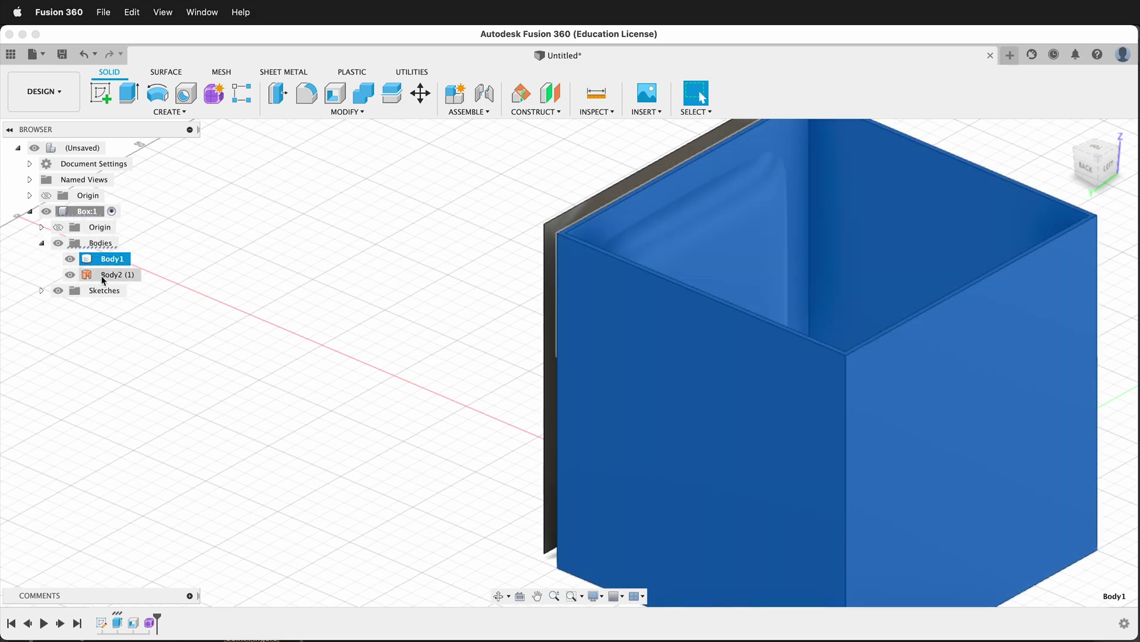
{"action": "left_click", "coordinate": [109, 275]}
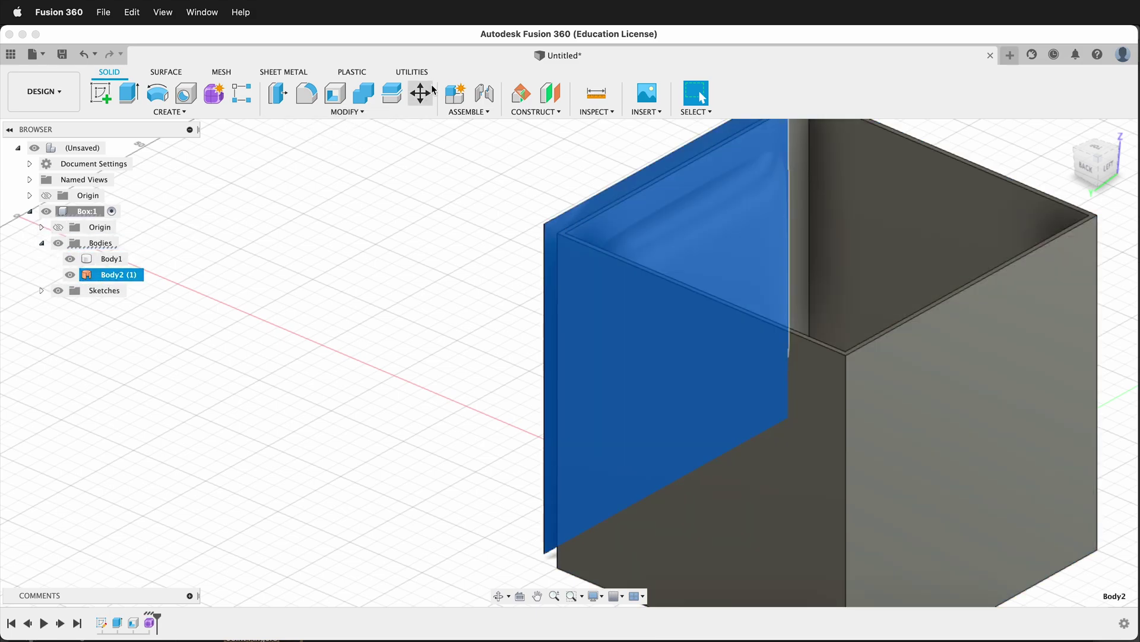
- Move Body2 Point to Point from its top corner to the box's inner corner
{"action": "left_click", "coordinate": [431, 93]}
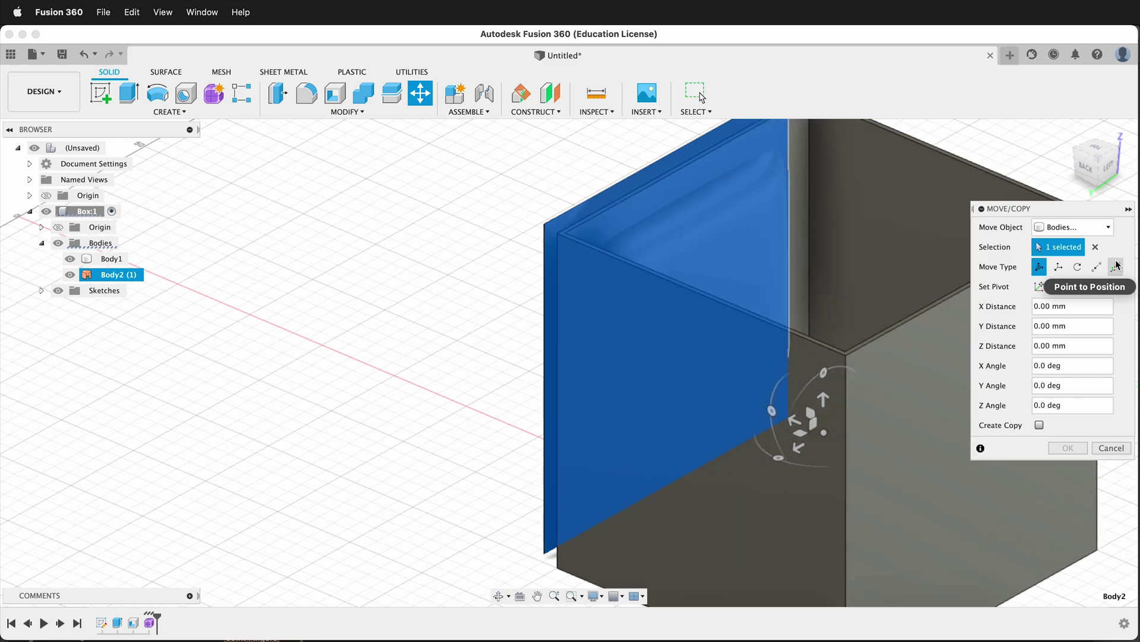
{"action": "left_click", "coordinate": [1097, 267]}
{"action": "scroll", "coordinate": [545, 153], "scroll_direction": "up", "scroll_amount": 5}
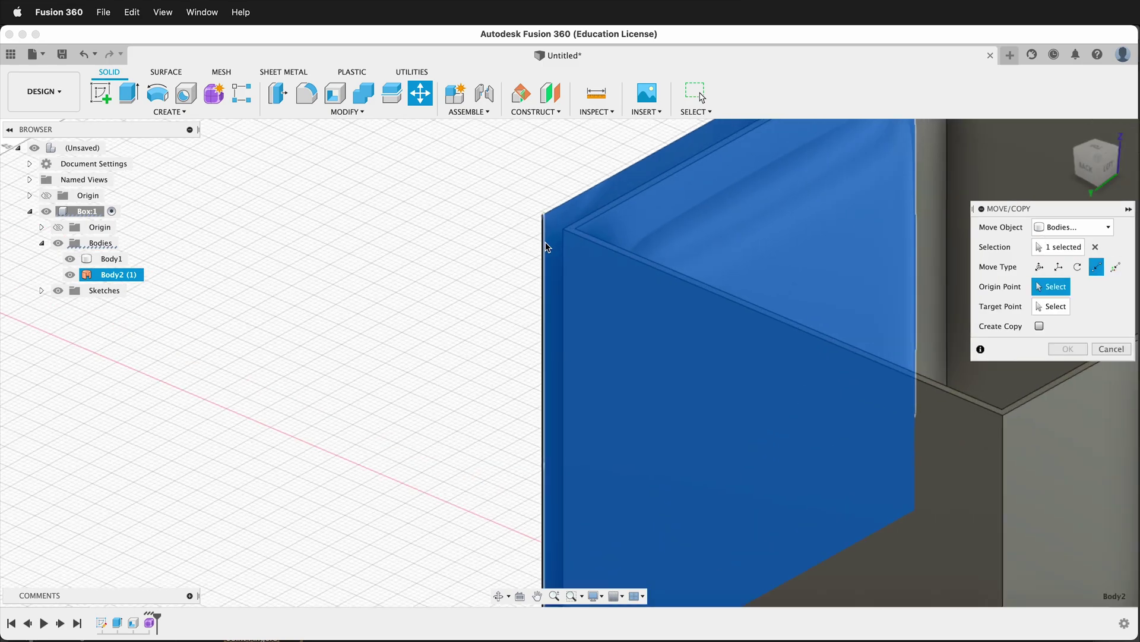
{"action": "scroll", "coordinate": [546, 247], "scroll_direction": "up", "scroll_amount": 2}
{"action": "left_click", "coordinate": [542, 211]}
{"action": "middle_click_drag", "start_coordinate": [664, 280], "coordinate": [689, 227], "text": "shift"}
{"action": "left_click", "coordinate": [688, 208]}
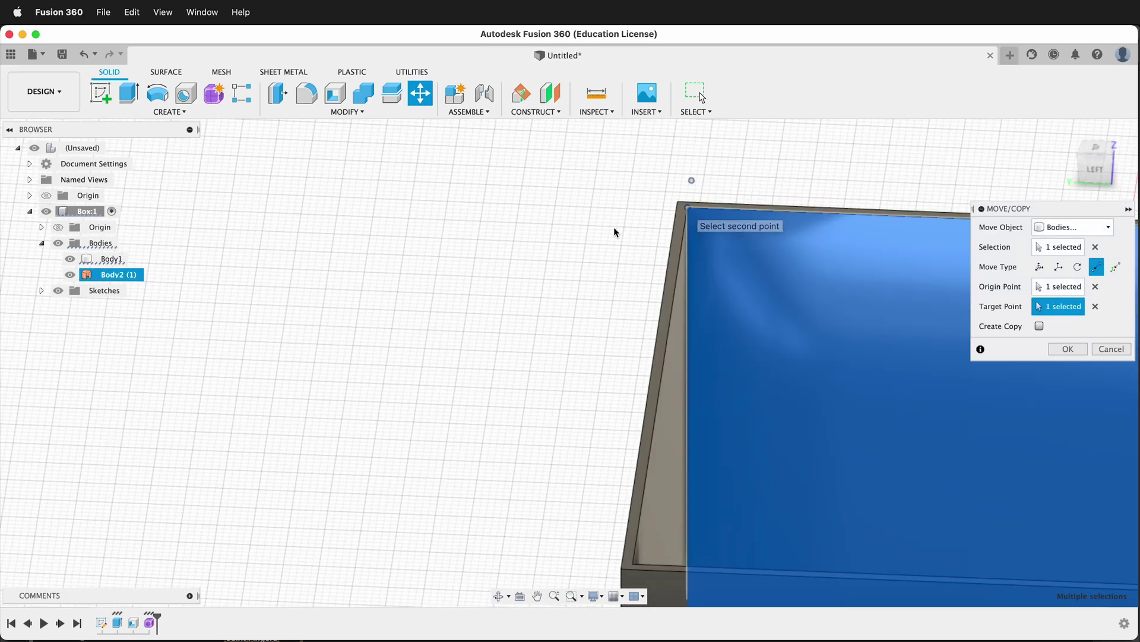
{"action": "left_click", "coordinate": [1070, 348]}
- Hide Body1 and inspect the Body2 panel on its own
{"action": "middle_click_drag", "start_coordinate": [443, 341], "coordinate": [572, 339], "text": "shift"}
{"action": "scroll", "coordinate": [572, 338], "scroll_direction": "down", "scroll_amount": 3}
{"action": "scroll", "coordinate": [377, 348], "scroll_direction": "up", "scroll_amount": 5}
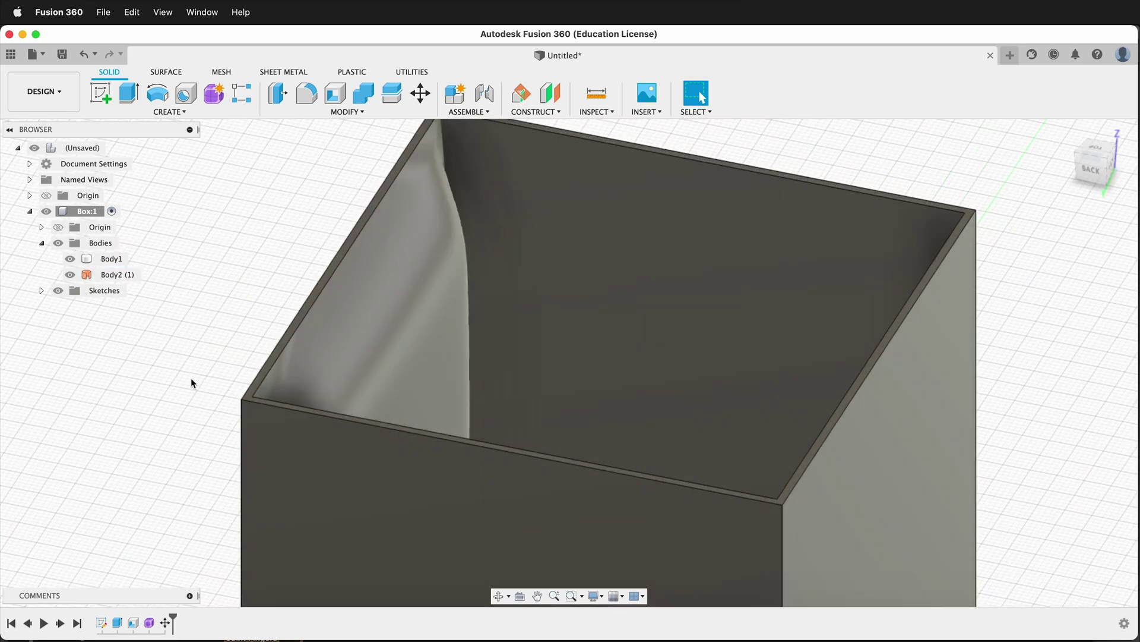
{"action": "left_click", "coordinate": [69, 258]}
{"action": "left_click", "coordinate": [69, 259]}
{"action": "middle_click_drag", "start_coordinate": [106, 308], "coordinate": [228, 359], "text": "shift"}
{"action": "left_click", "coordinate": [228, 358]}
{"action": "left_click", "coordinate": [446, 281]}
{"action": "left_click", "coordinate": [254, 316]}
- Clear the panel selection and make the Body1 box visible again
{"action": "left_click", "coordinate": [614, 340]}
{"action": "scroll", "coordinate": [616, 344], "scroll_direction": "down", "scroll_amount": 2}
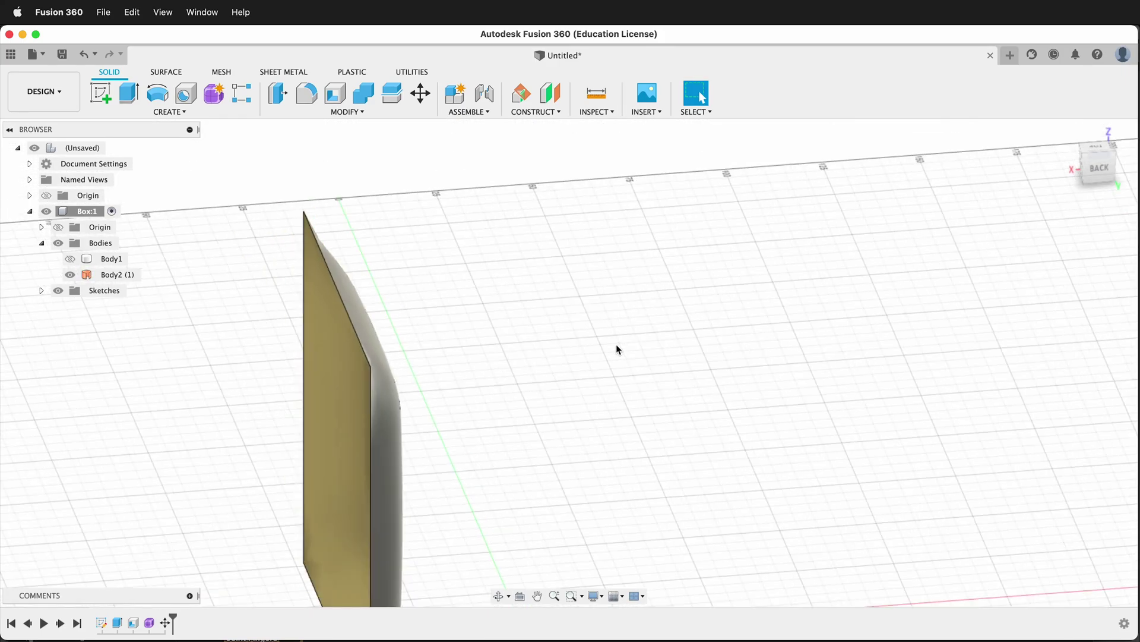
{"action": "left_click", "coordinate": [70, 260]}
{"action": "left_click", "coordinate": [483, 190]}
{"action": "middle_click_drag", "start_coordinate": [484, 191], "coordinate": [480, 285], "text": "shift"}
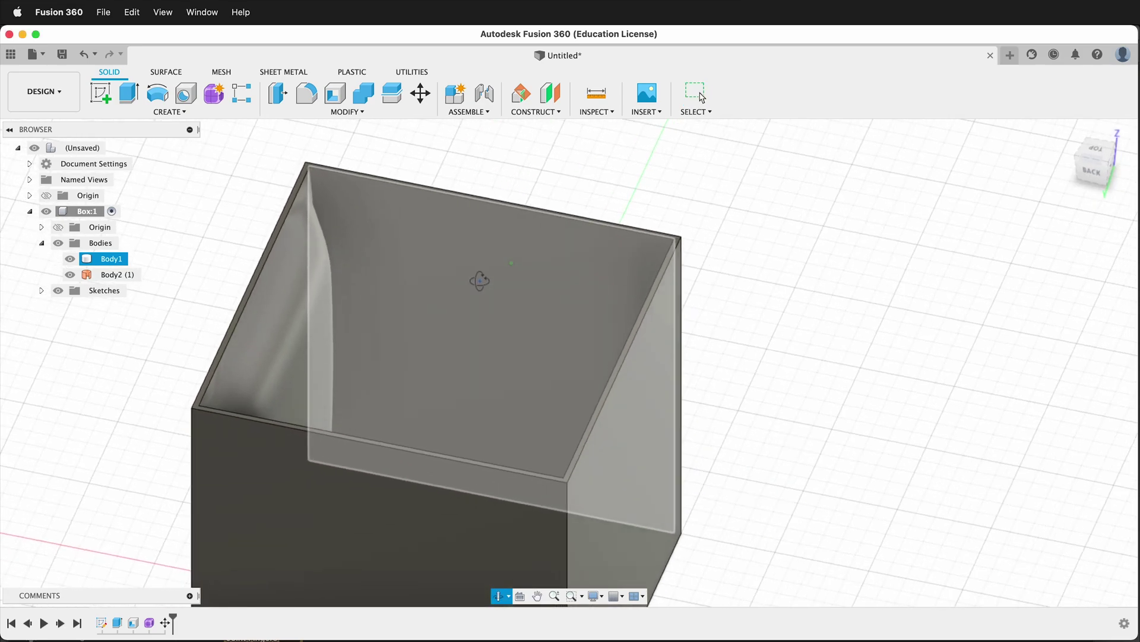
{"action": "left_click", "coordinate": [480, 281]}
{"action": "scroll", "coordinate": [846, 234], "scroll_direction": "down", "scroll_amount": 2}
{"action": "scroll", "coordinate": [713, 225], "scroll_direction": "down", "scroll_amount": 2}
{"action": "left_click", "coordinate": [507, 249]}
{"action": "left_click", "coordinate": [508, 250]}
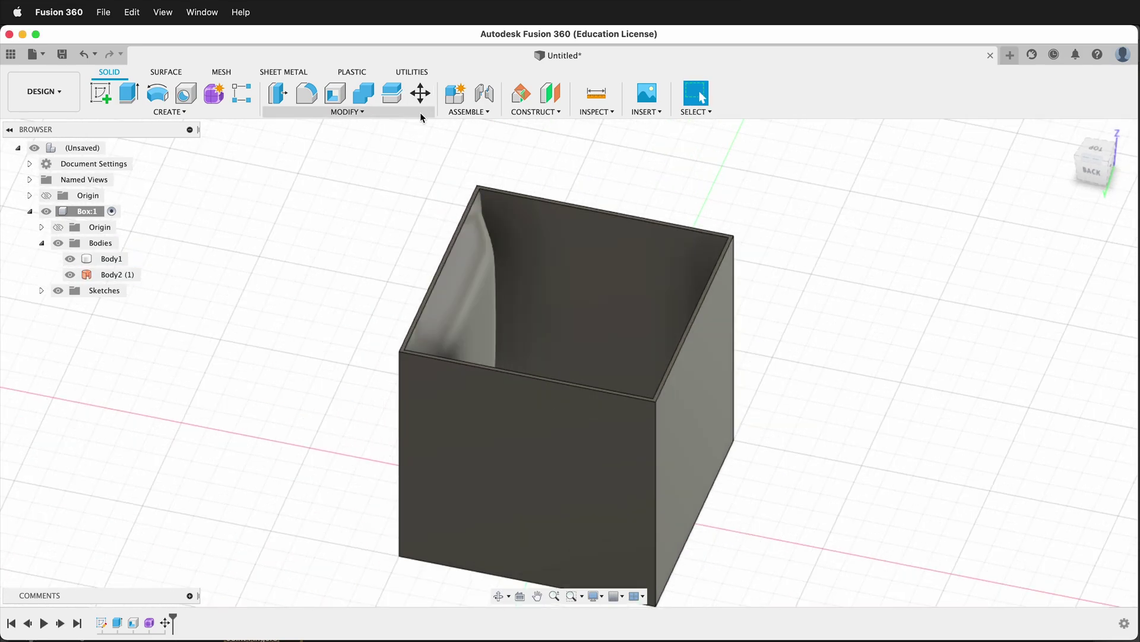
- Add a construction plane through the box's front and back top edges
{"action": "left_click", "coordinate": [555, 112]}
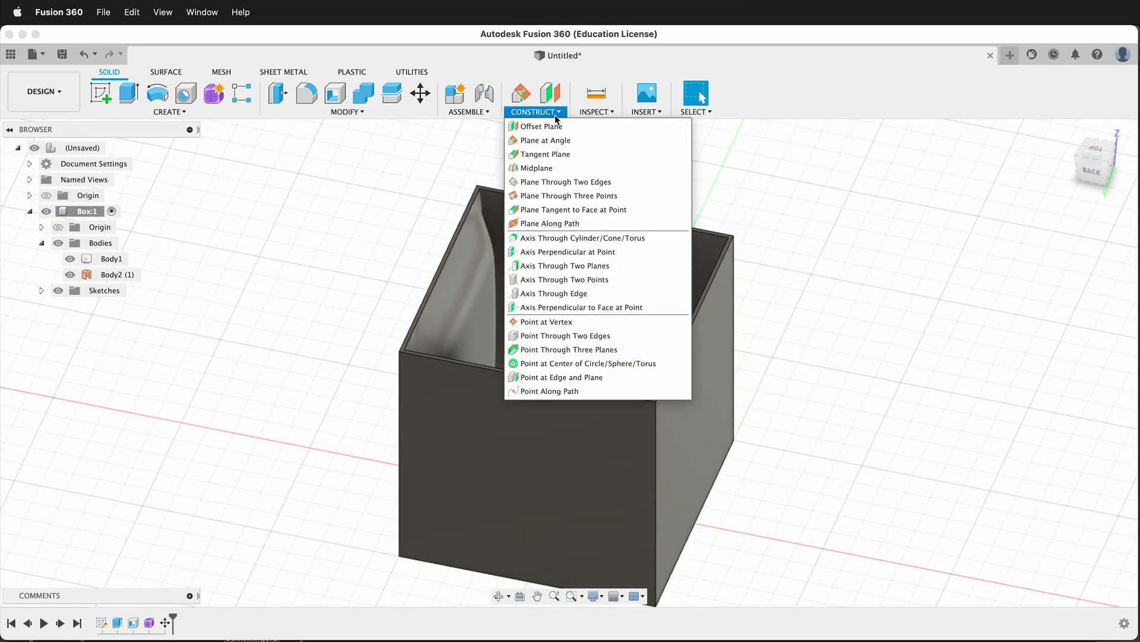
{"action": "left_click", "coordinate": [566, 182]}
{"action": "scroll", "coordinate": [416, 338], "scroll_direction": "up", "scroll_amount": 3}
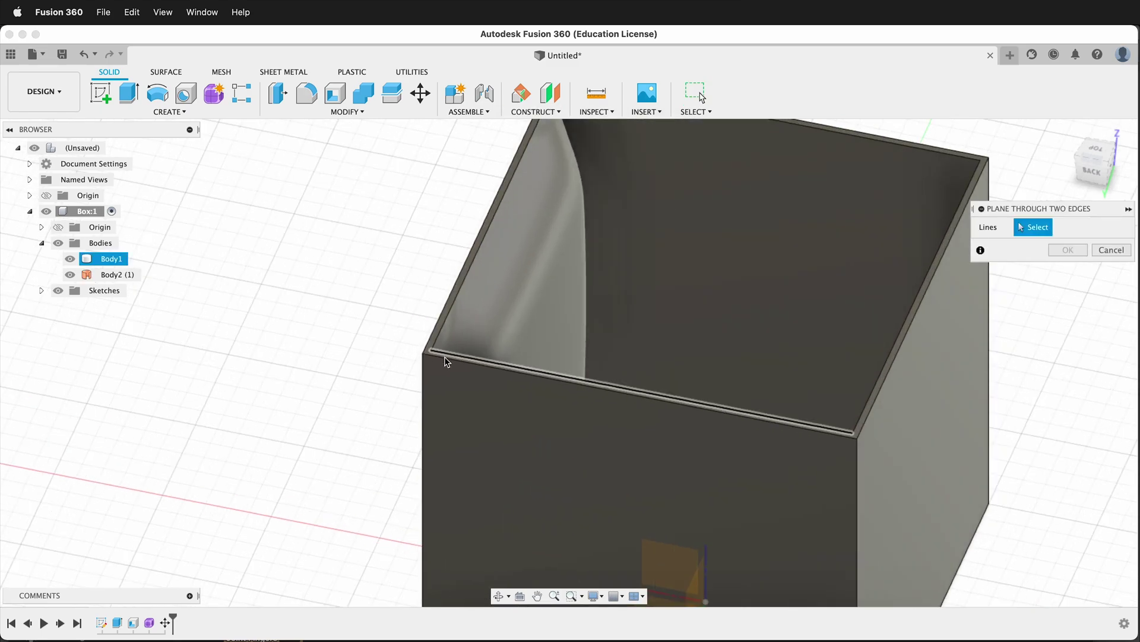
{"action": "left_click", "coordinate": [447, 362]}
{"action": "scroll", "coordinate": [445, 368], "scroll_direction": "down", "scroll_amount": 3}
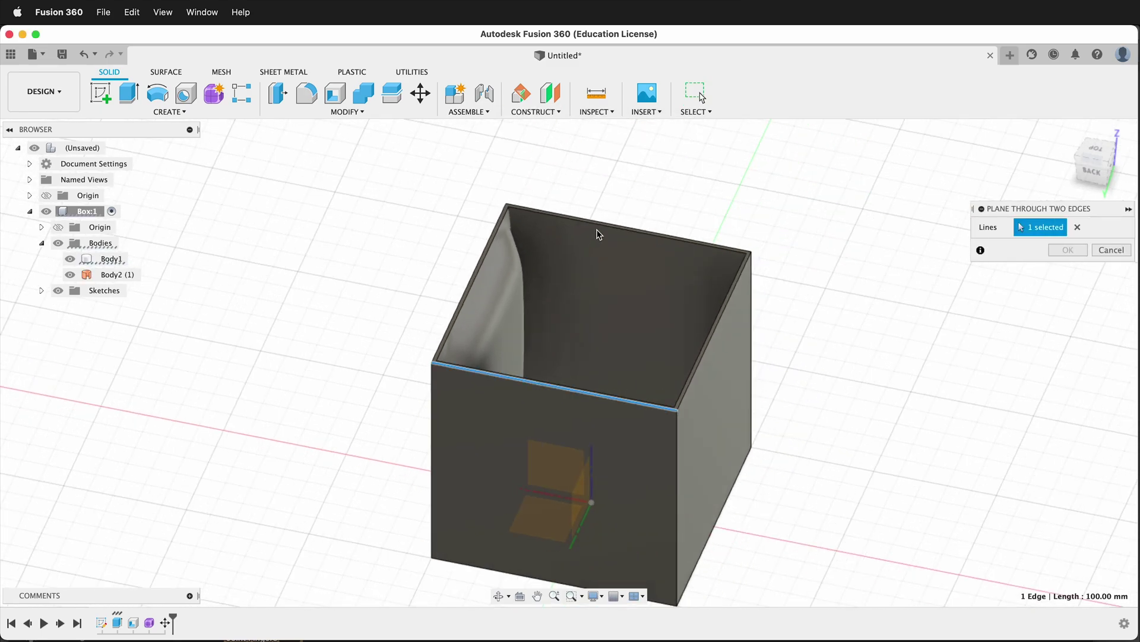
{"action": "left_click", "coordinate": [605, 224]}
{"action": "left_click", "coordinate": [1068, 250]}
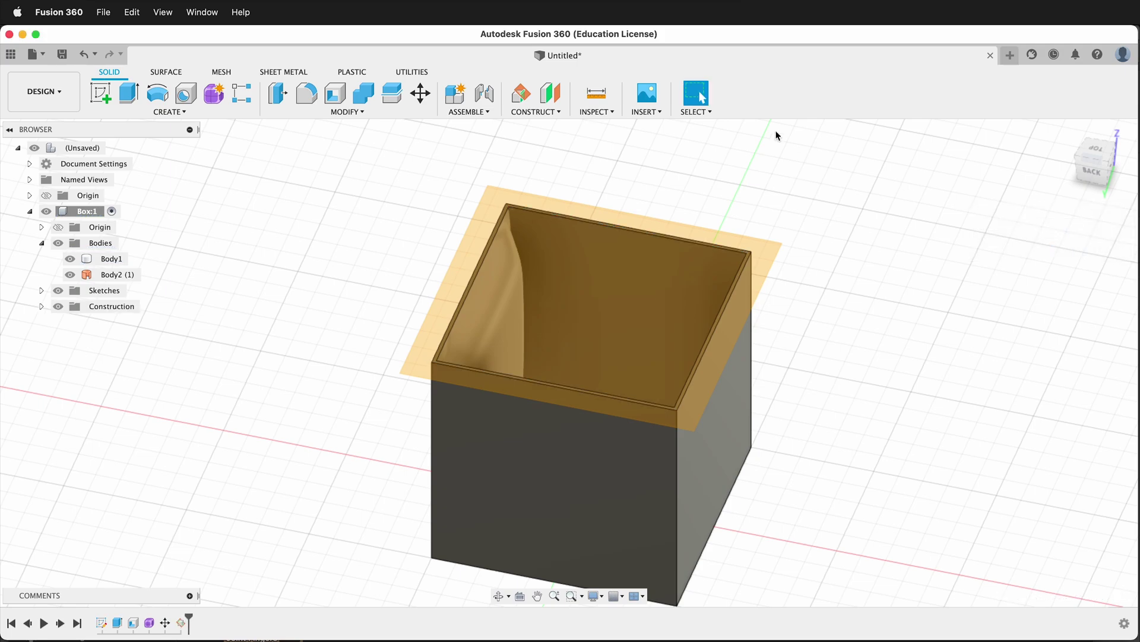
- Add a second plane through the box's upper-left and lower-left edges
{"action": "left_click", "coordinate": [552, 97]}
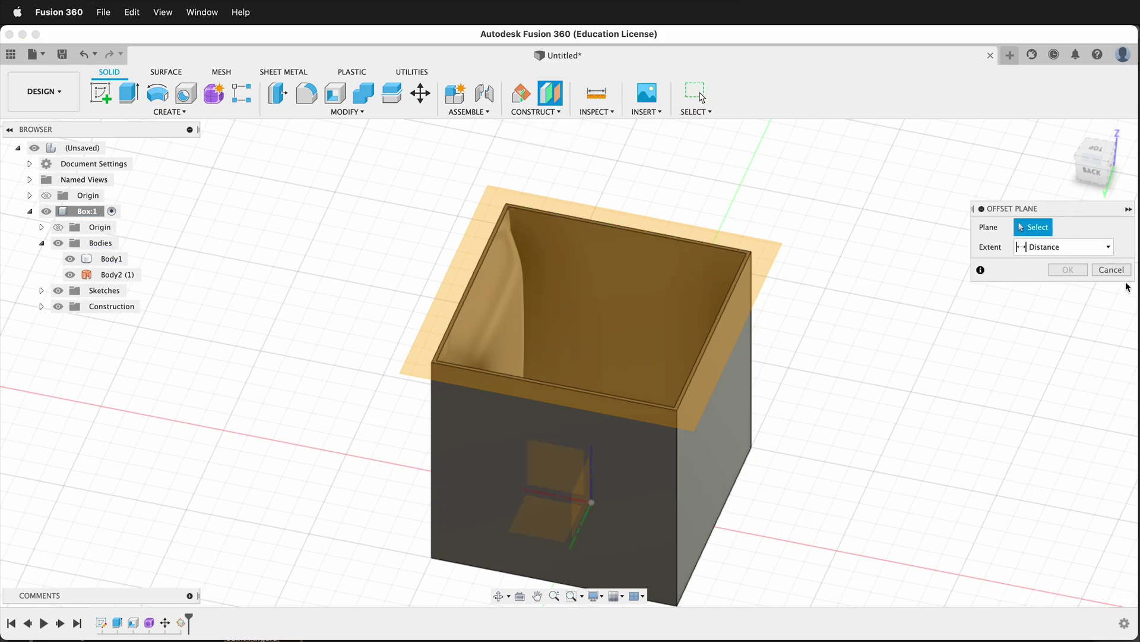
{"action": "left_click", "coordinate": [1112, 270]}
{"action": "left_click", "coordinate": [558, 112]}
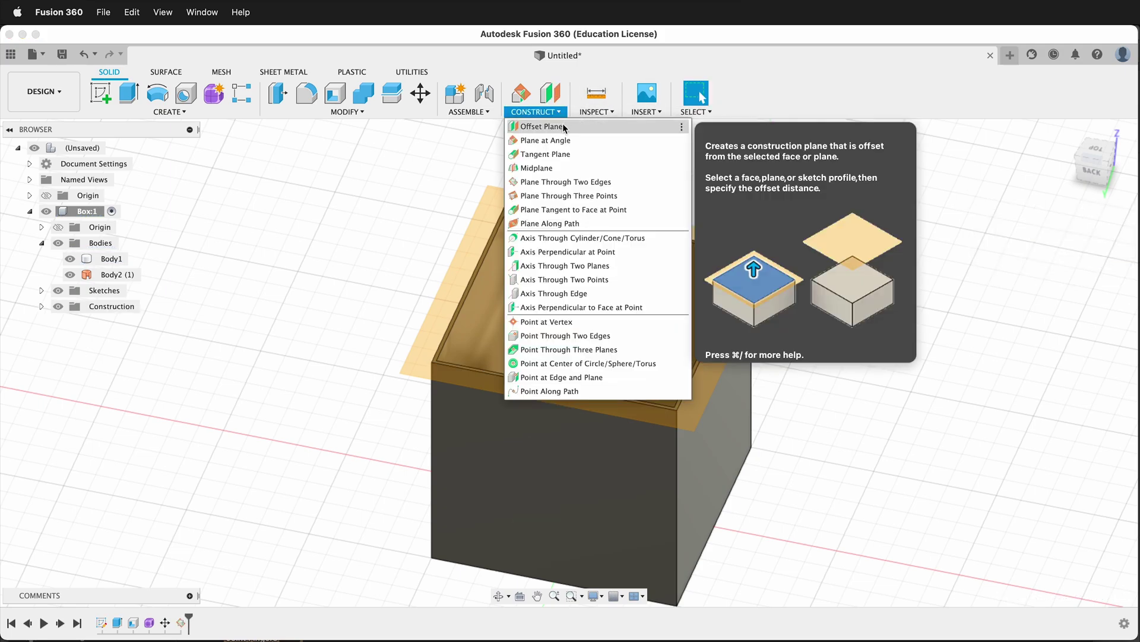
{"action": "left_click", "coordinate": [581, 182]}
{"action": "scroll", "coordinate": [433, 323], "scroll_direction": "up", "scroll_amount": 5}
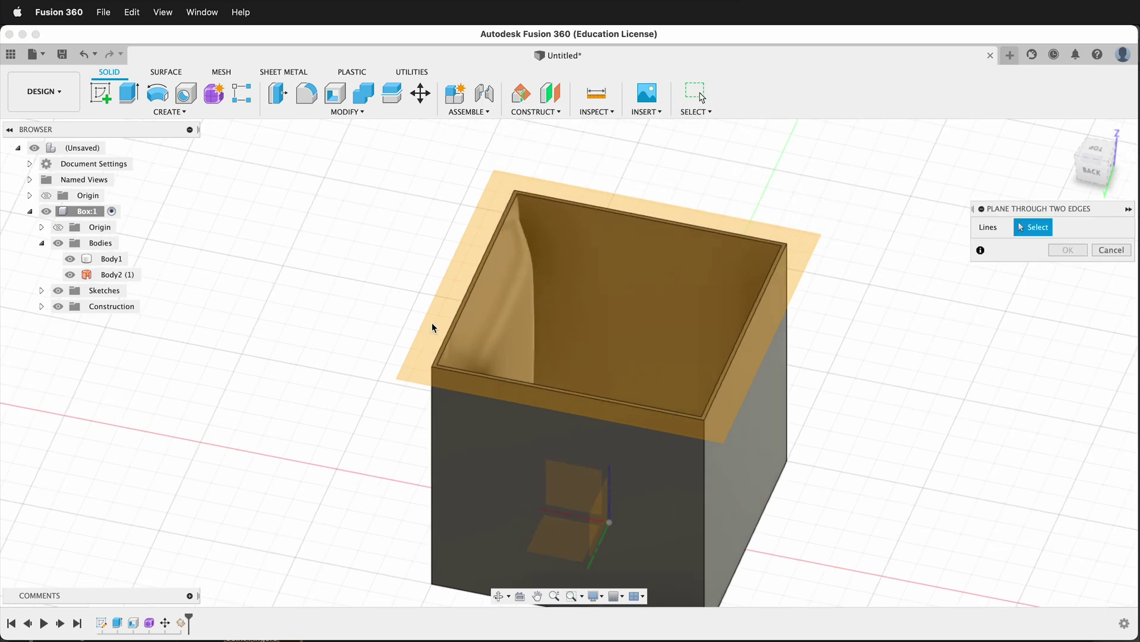
{"action": "left_click", "coordinate": [467, 354]}
{"action": "scroll", "coordinate": [472, 322], "scroll_direction": "down", "scroll_amount": 10}
{"action": "middle_click_drag", "start_coordinate": [474, 479], "coordinate": [483, 414], "text": "shift"}
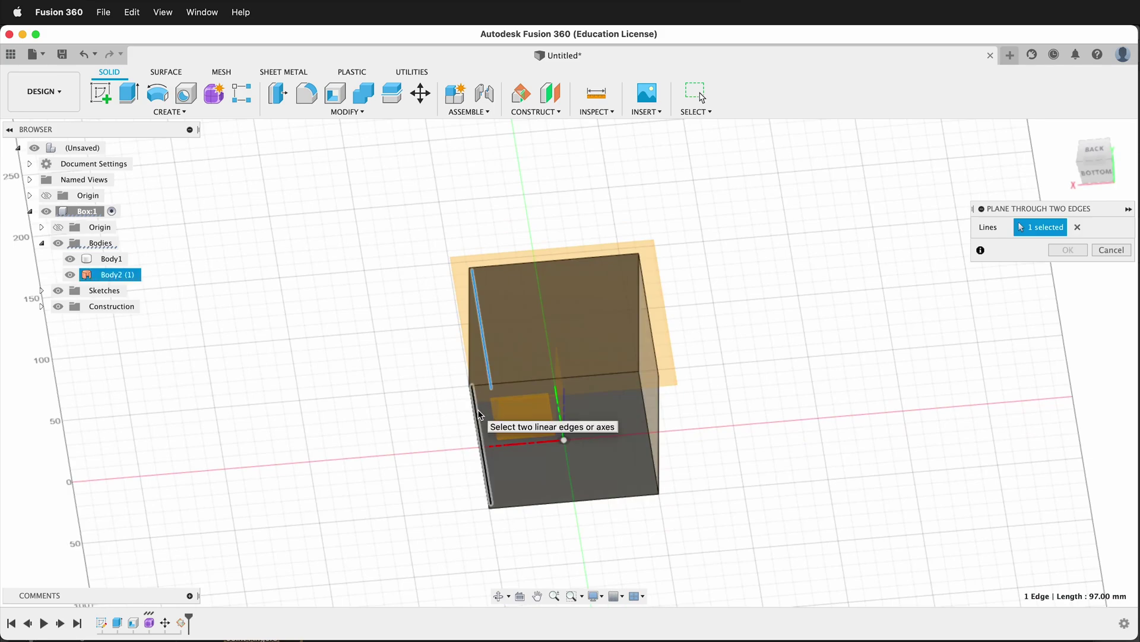
{"action": "scroll", "coordinate": [475, 399], "scroll_direction": "up", "scroll_amount": 6}
{"action": "left_click", "coordinate": [466, 399]}
{"action": "left_click", "coordinate": [1060, 250]}
- Add a third plane through an inner box edge and the left diagonal edge
{"action": "middle_click_drag", "start_coordinate": [615, 294], "coordinate": [584, 408], "text": "shift"}
{"action": "scroll", "coordinate": [570, 409], "scroll_direction": "down", "scroll_amount": 10}
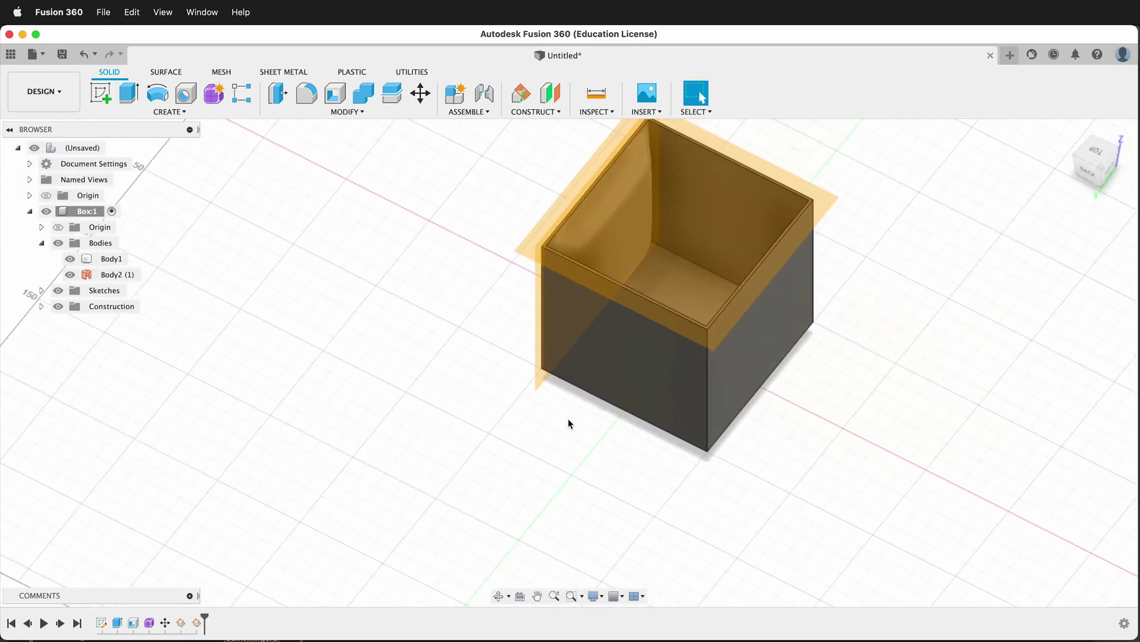
{"action": "left_click", "coordinate": [536, 113]}
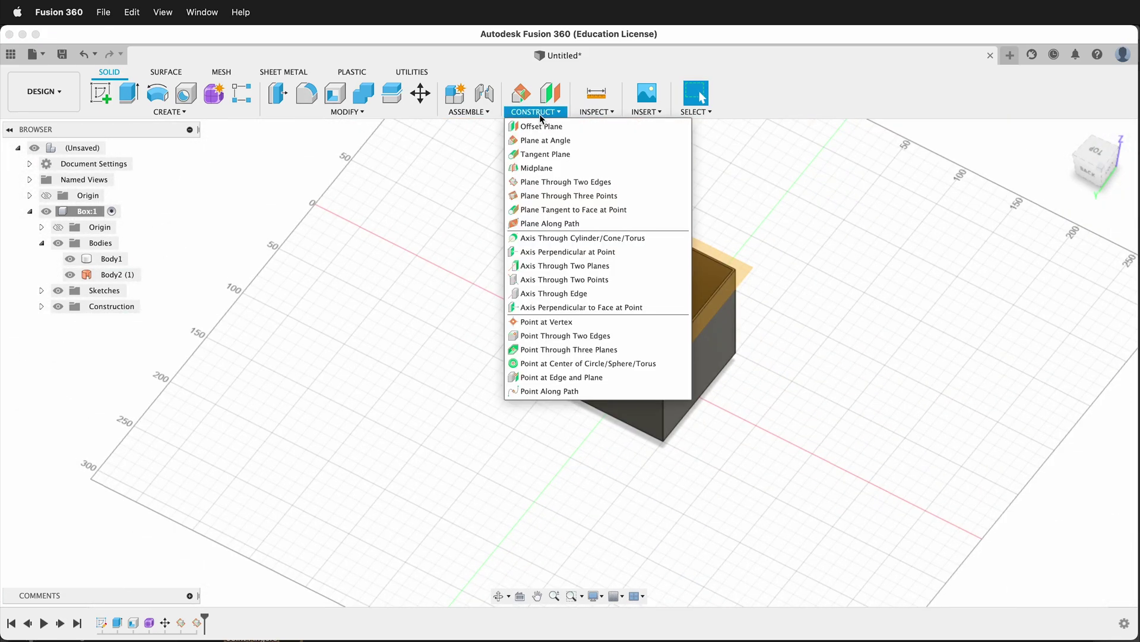
{"action": "left_click", "coordinate": [606, 181]}
{"action": "scroll", "coordinate": [638, 325], "scroll_direction": "up", "scroll_amount": 5}
{"action": "scroll", "coordinate": [638, 325], "scroll_direction": "up", "scroll_amount": 2}
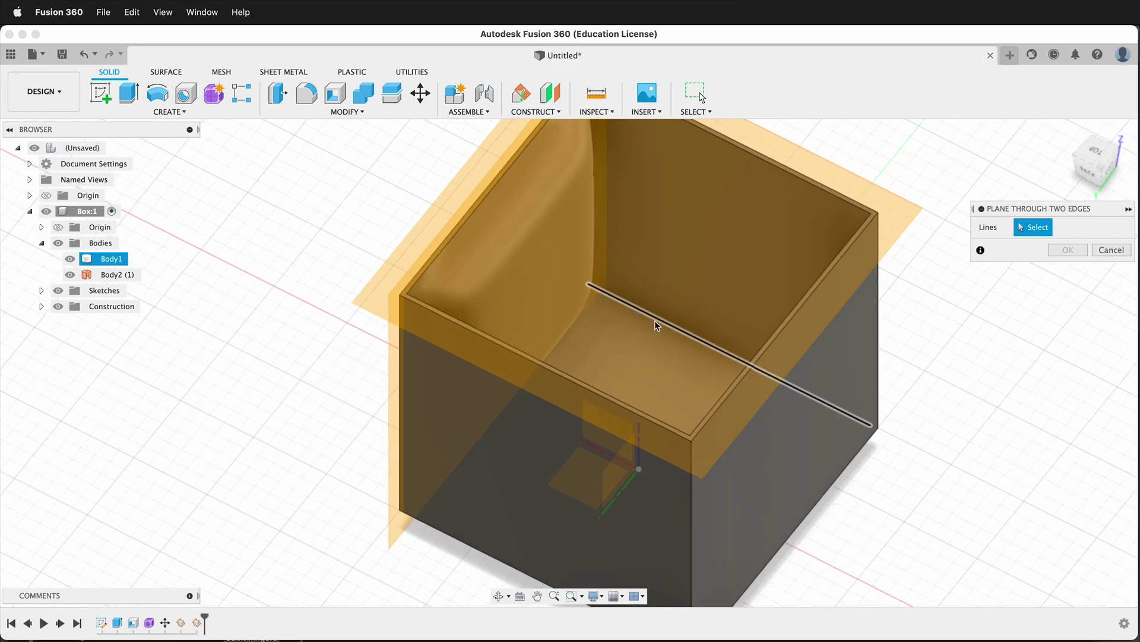
{"action": "left_click", "coordinate": [654, 319]}
{"action": "middle_click_drag", "start_coordinate": [655, 320], "coordinate": [552, 326], "text": "shift"}
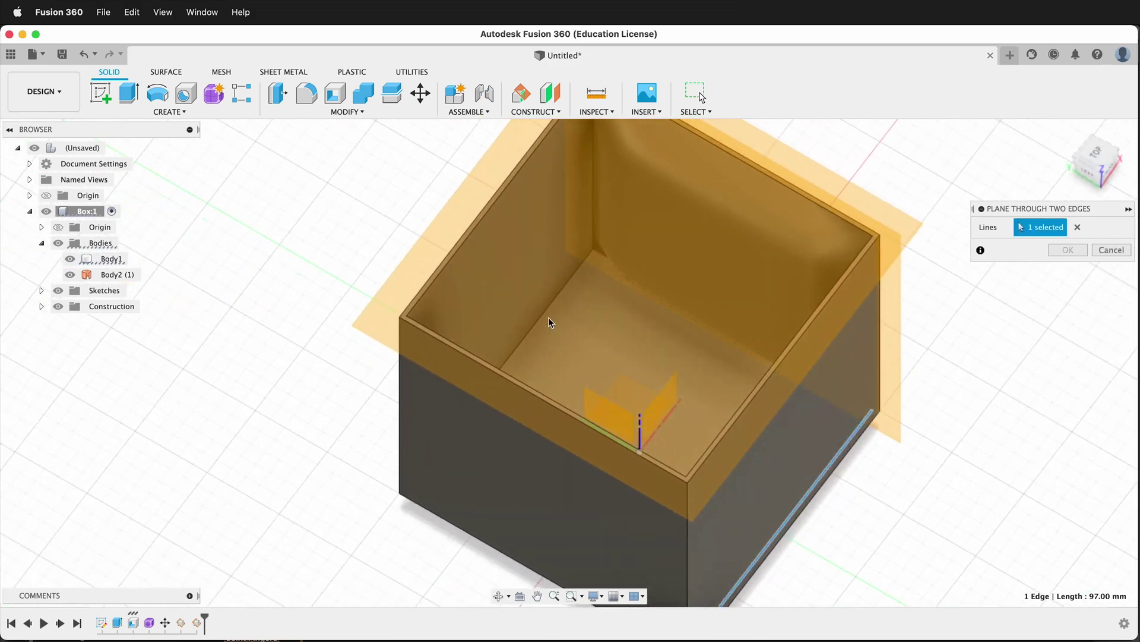
{"action": "left_click", "coordinate": [546, 311]}
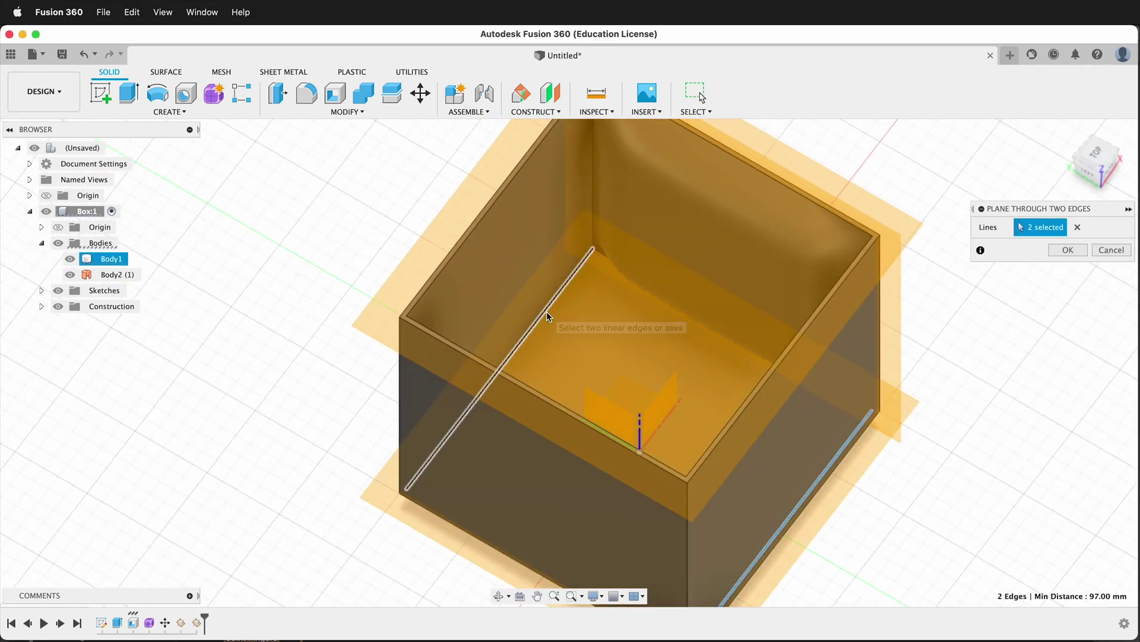
{"action": "left_click", "coordinate": [1072, 250]}
{"action": "scroll", "coordinate": [241, 312], "scroll_direction": "down", "scroll_amount": 2}
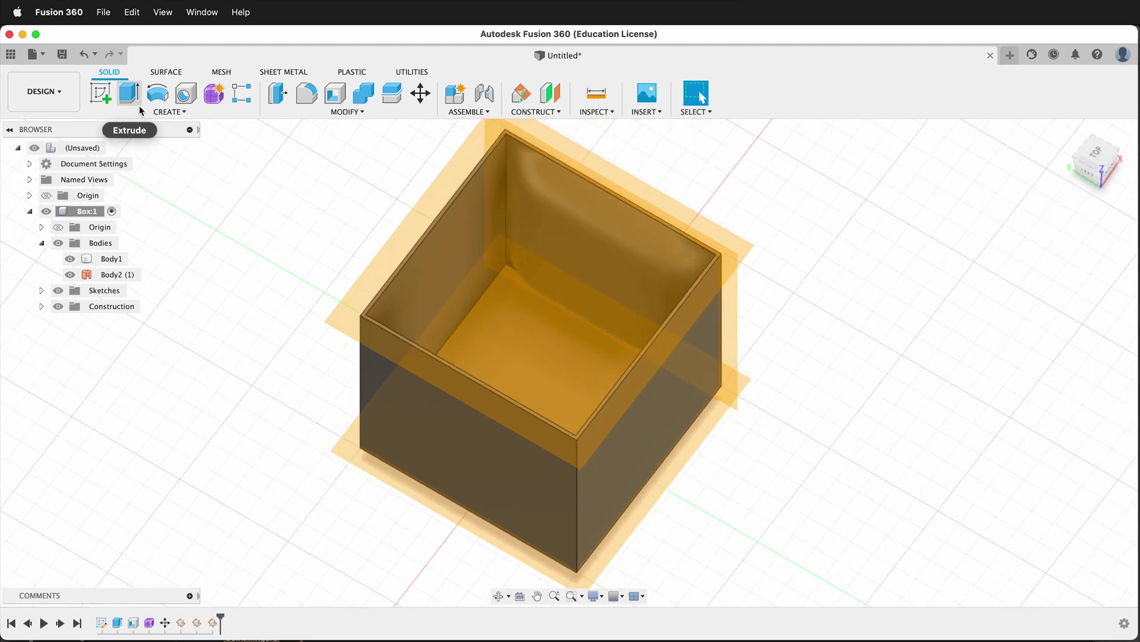
- Start a Boundary Fill with the box body and three construction planes as tools
{"action": "left_click", "coordinate": [167, 111]}
{"action": "left_click", "coordinate": [155, 435]}
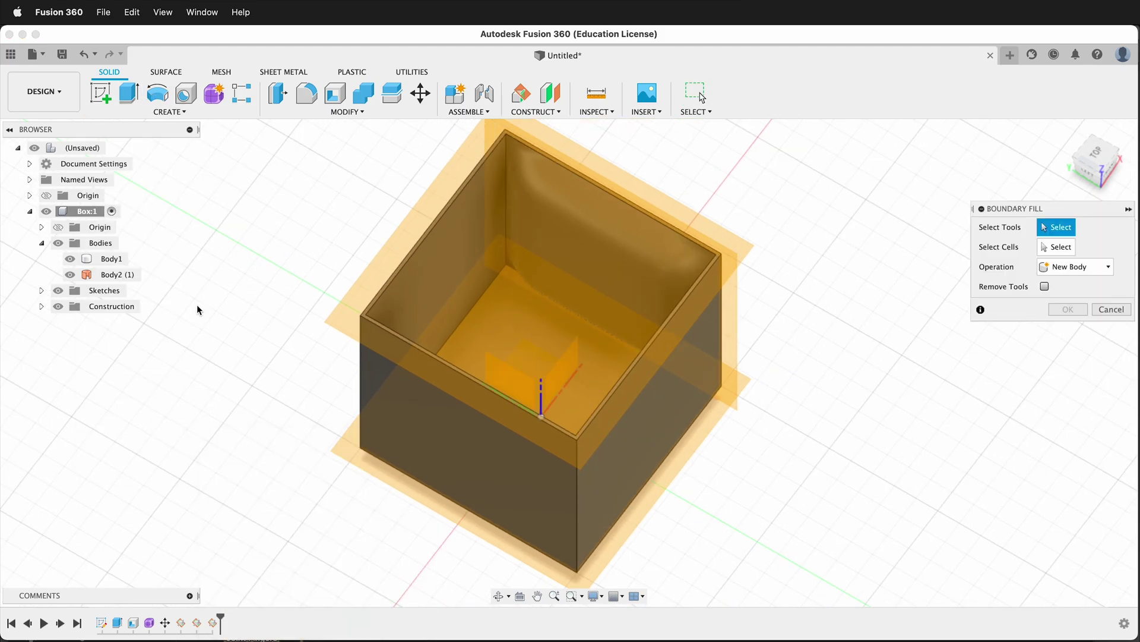
{"action": "left_click", "coordinate": [601, 204]}
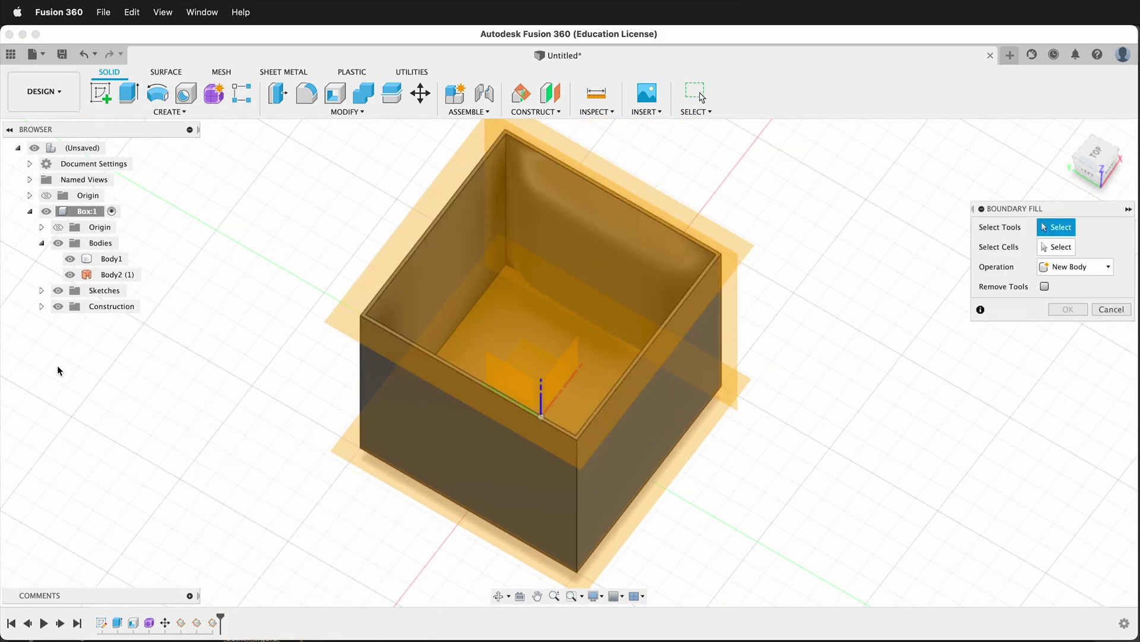
{"action": "left_click", "coordinate": [59, 306]}
{"action": "left_click", "coordinate": [590, 244]}
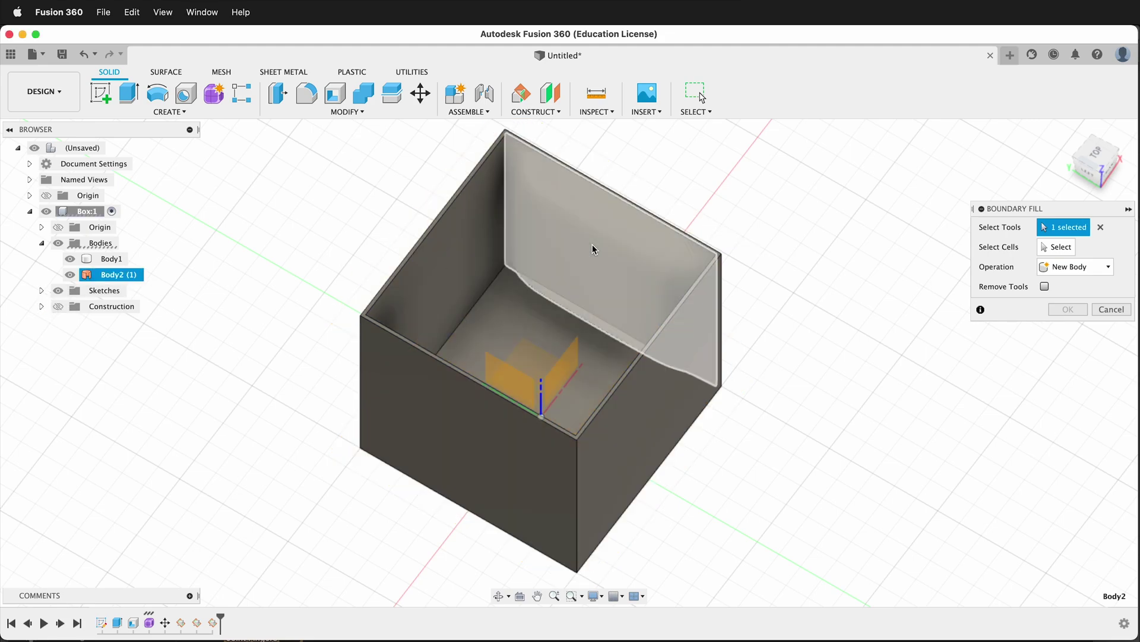
{"action": "left_click", "coordinate": [59, 307]}
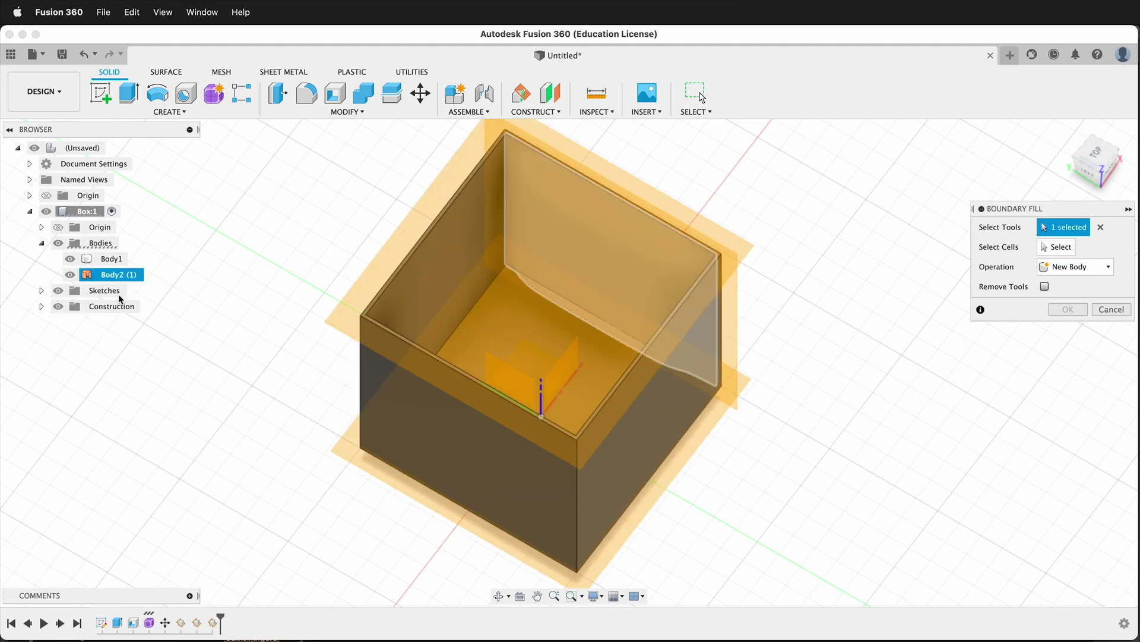
{"action": "left_click", "coordinate": [493, 288]}
{"action": "left_click", "coordinate": [713, 405]}
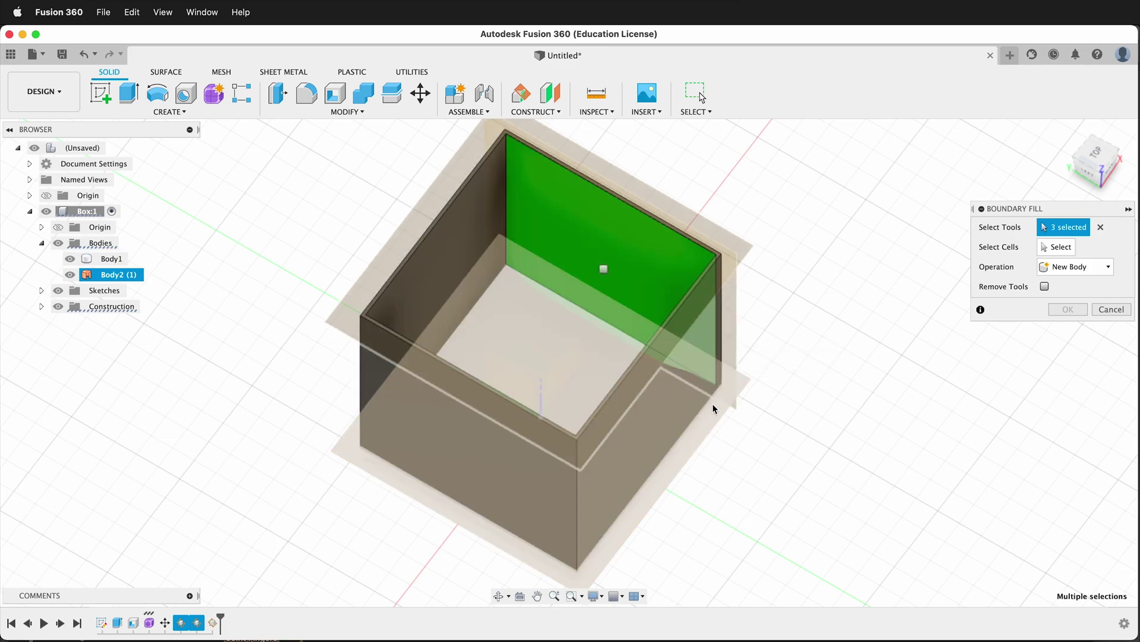
{"action": "left_click", "coordinate": [712, 412]}
- Choose the panel cell along the back wall as the fill cell
{"action": "middle_click_drag", "start_coordinate": [803, 367], "coordinate": [731, 323], "text": "shift"}
{"action": "scroll", "coordinate": [654, 268], "scroll_direction": "up", "scroll_amount": 3}
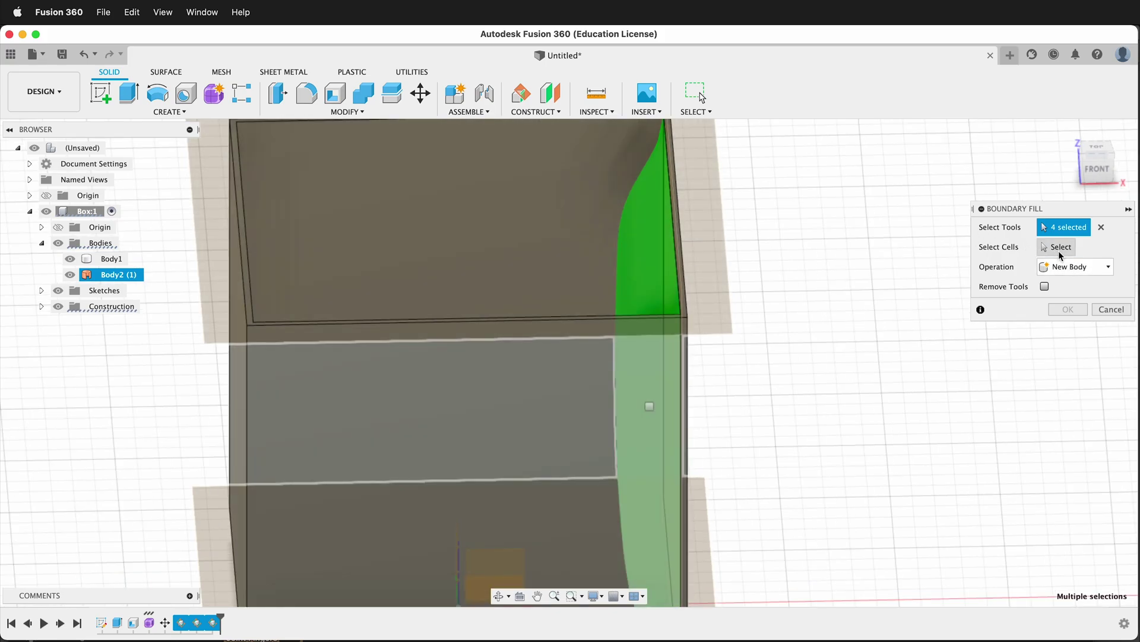
{"action": "left_click", "coordinate": [1060, 250]}
{"action": "left_click", "coordinate": [650, 254]}
{"action": "middle_click_drag", "start_coordinate": [758, 334], "coordinate": [726, 277], "text": "shift"}
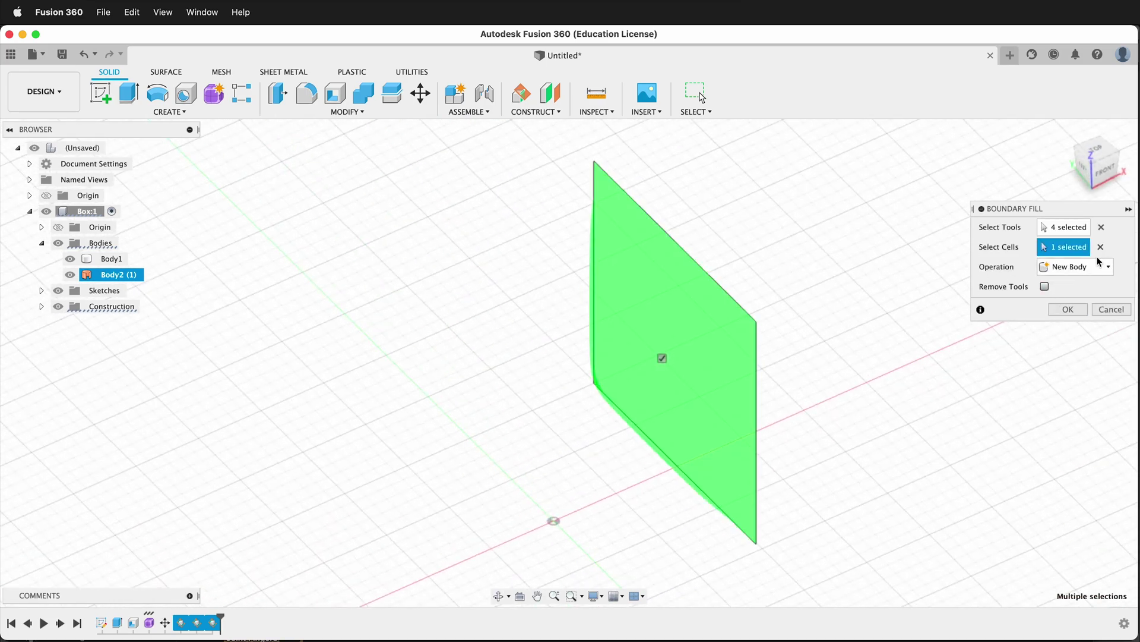
- Create Body3 from the chosen cell and hide the three construction planes
{"action": "left_click", "coordinate": [1066, 310]}
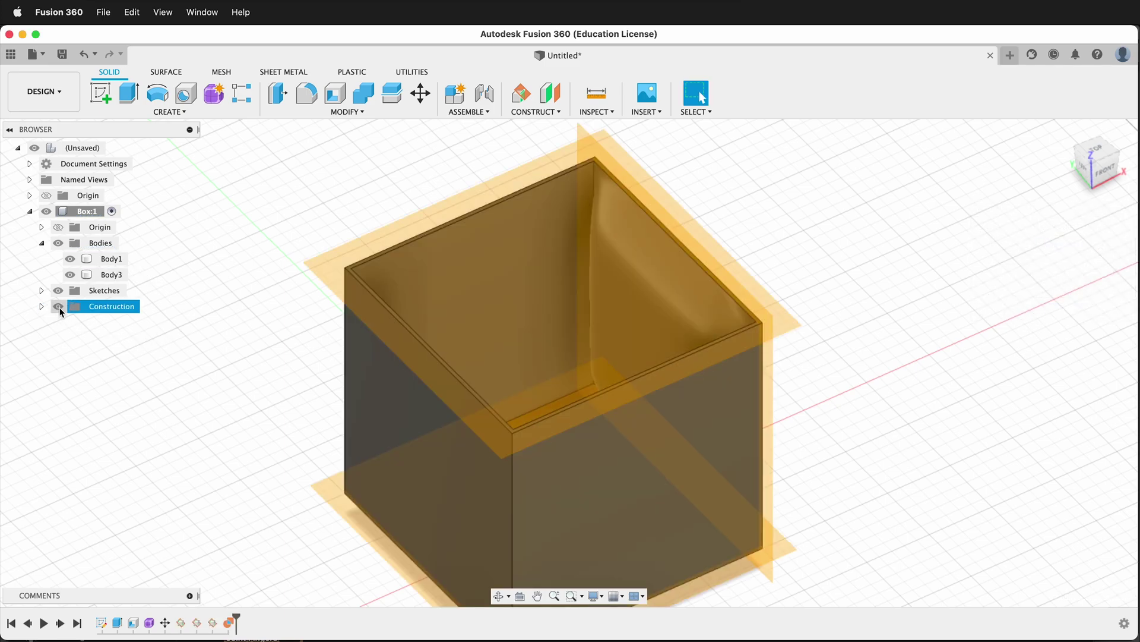
{"action": "left_click", "coordinate": [42, 306]}
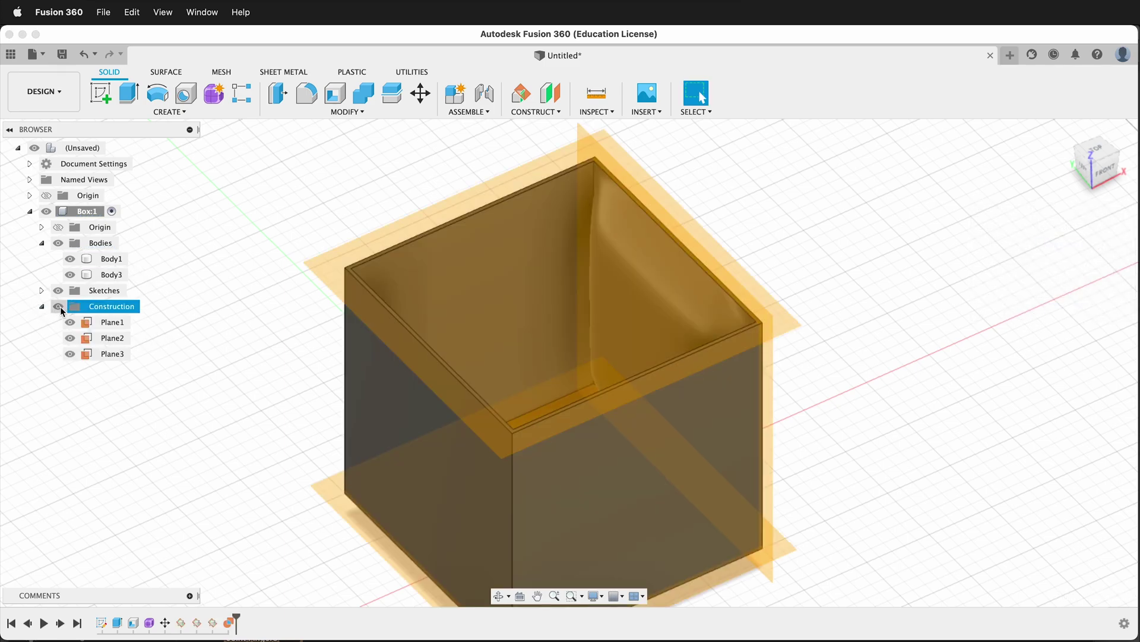
{"action": "left_click", "coordinate": [59, 306]}
- Hide Body1 to inspect Body3 alone, then show Body1 again and view from above
{"action": "left_click", "coordinate": [69, 259]}
{"action": "middle_click_drag", "start_coordinate": [286, 406], "coordinate": [729, 272], "text": "shift"}
{"action": "middle_click_drag", "start_coordinate": [582, 323], "coordinate": [770, 321], "text": "shift"}
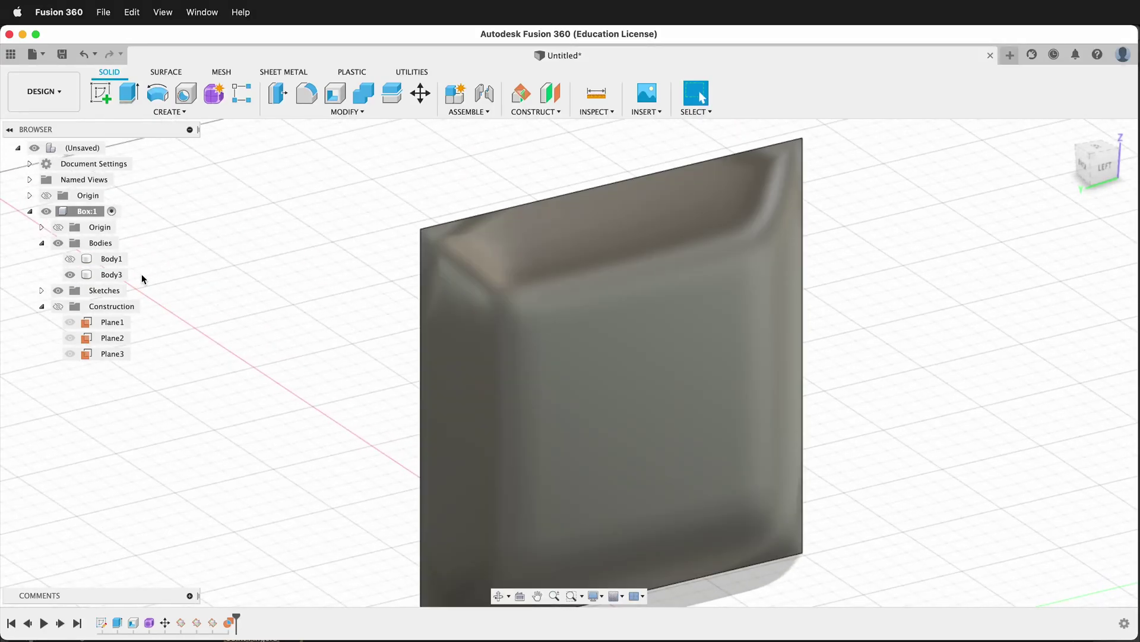
{"action": "left_click", "coordinate": [70, 259]}
{"action": "scroll", "coordinate": [259, 272], "scroll_direction": "down", "scroll_amount": 5}
{"action": "middle_click_drag", "start_coordinate": [315, 273], "coordinate": [558, 262], "text": "shift"}
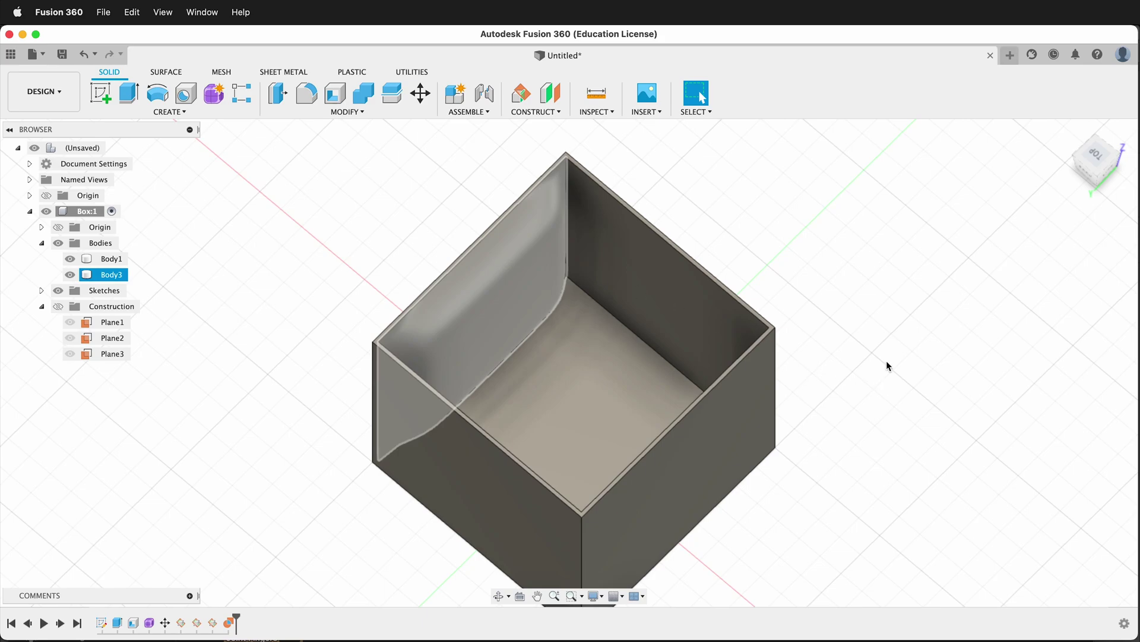
- Apply the Leather - Weathered appearance to the wall panel Body3
{"action": "key", "text": "a"}
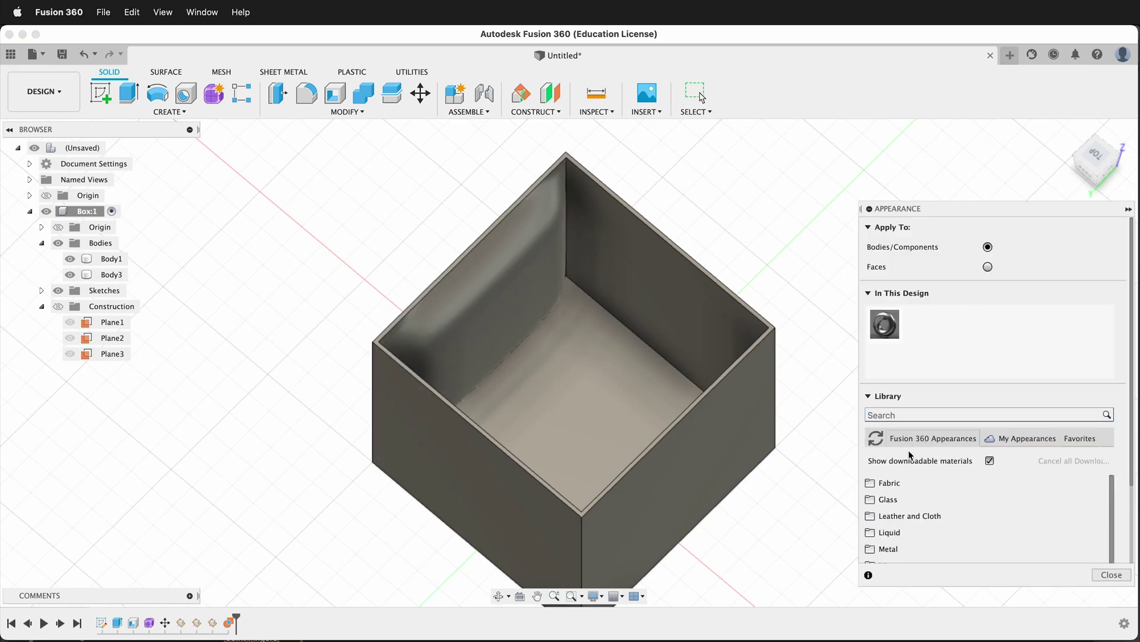
{"action": "left_click", "coordinate": [873, 487]}
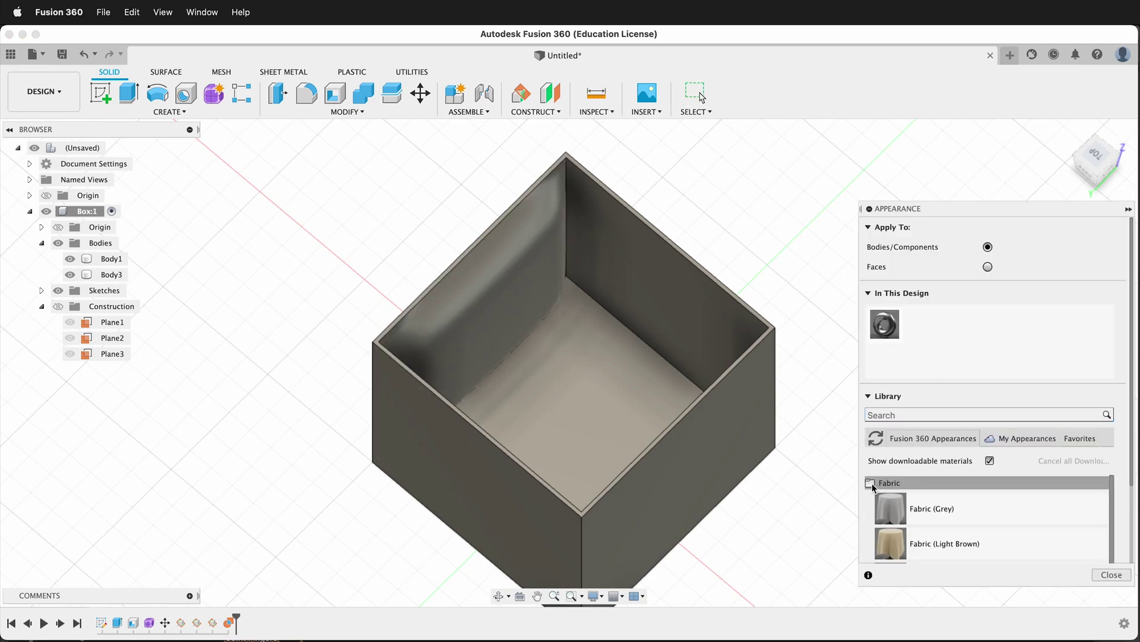
{"action": "scroll", "coordinate": [903, 504], "scroll_direction": "down", "scroll_amount": 5}
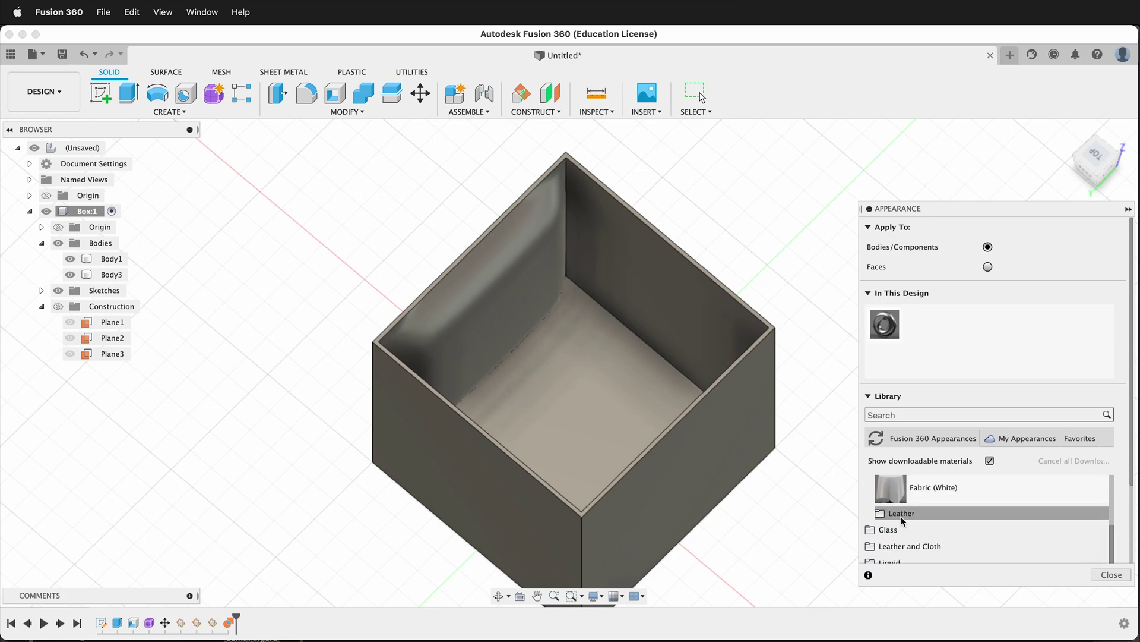
{"action": "left_click", "coordinate": [875, 520]}
{"action": "scroll", "coordinate": [891, 517], "scroll_direction": "down", "scroll_amount": 3}
{"action": "scroll", "coordinate": [891, 505], "scroll_direction": "up", "scroll_amount": 3}
{"action": "left_click_drag", "start_coordinate": [898, 493], "coordinate": [480, 307]}
{"action": "left_click_drag", "start_coordinate": [579, 277], "coordinate": [529, 301]}
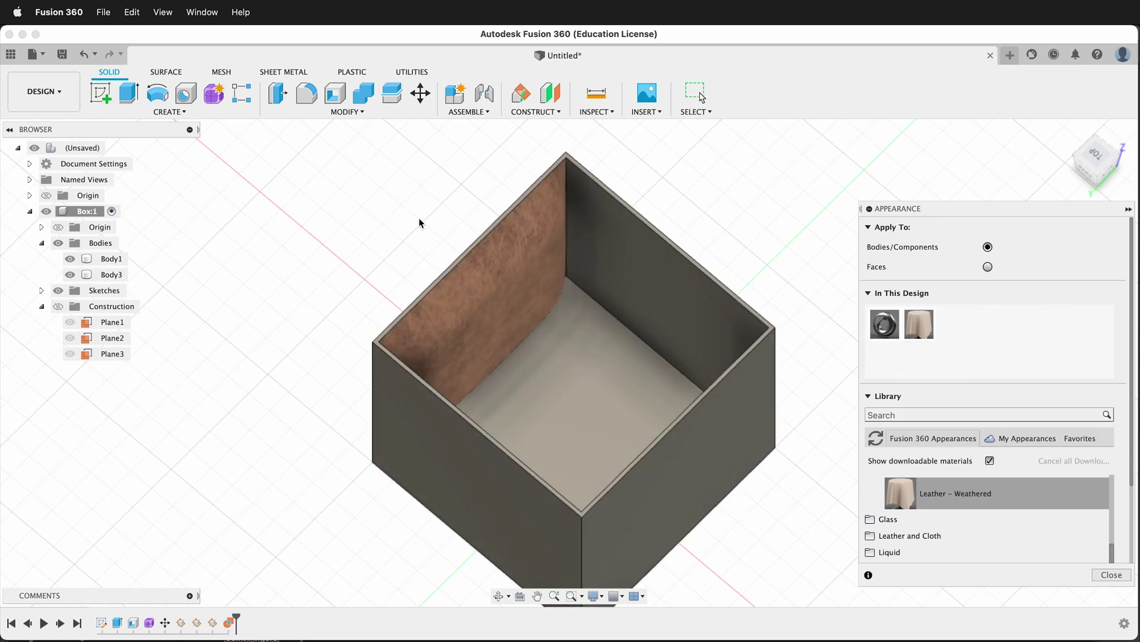
- Set the weathered leather's texture scale to 55.00
{"action": "double_click", "coordinate": [919, 324]}
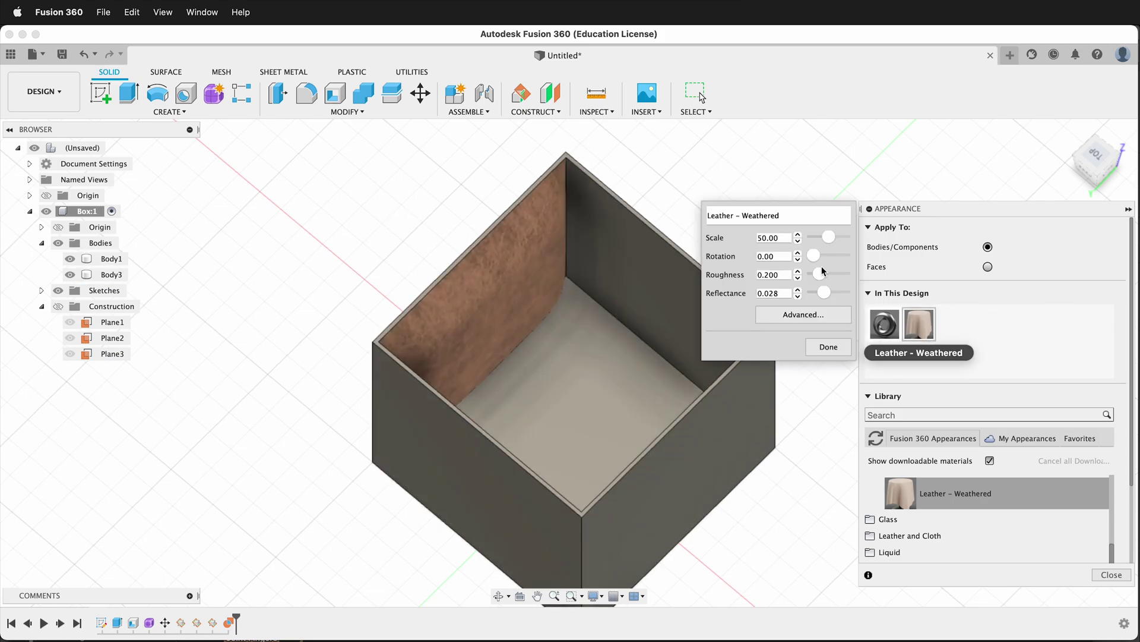
{"action": "left_click_drag", "start_coordinate": [833, 246], "coordinate": [831, 242]}
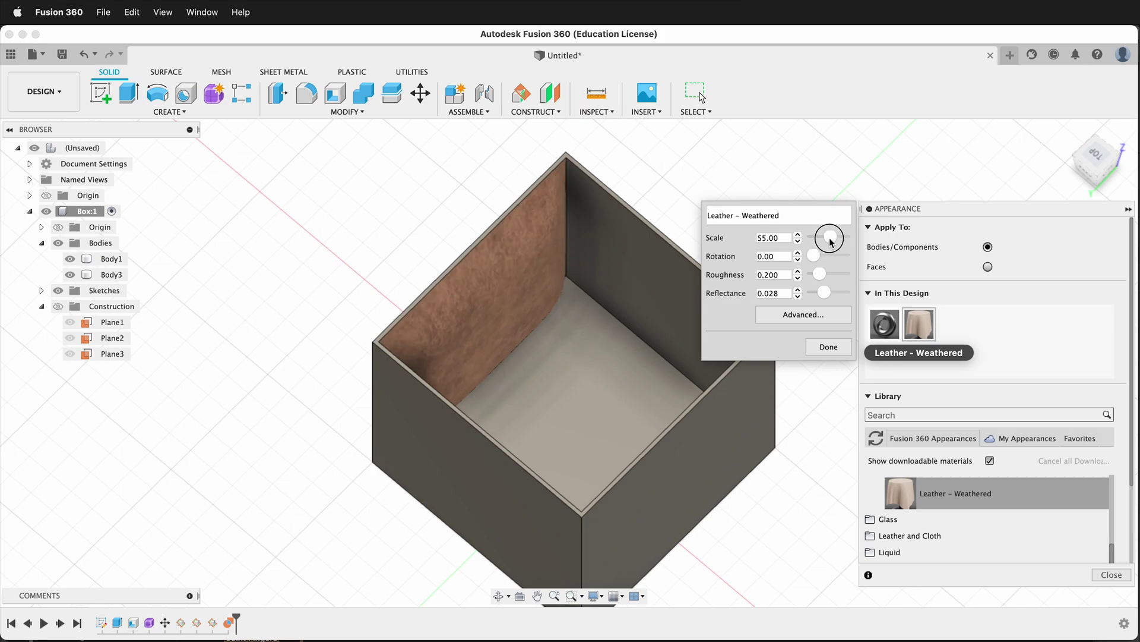
{"action": "left_click", "coordinate": [831, 348]}
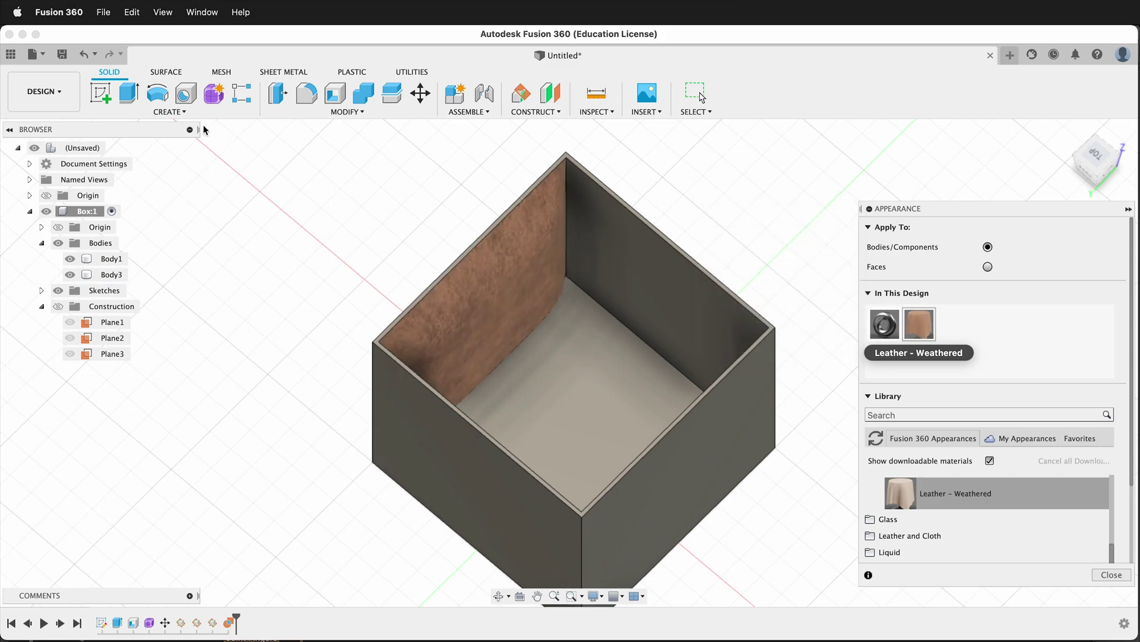
- Circular-pattern the Body3 panel as bodies around the Z axis, quantity 4
{"action": "left_click", "coordinate": [180, 112]}
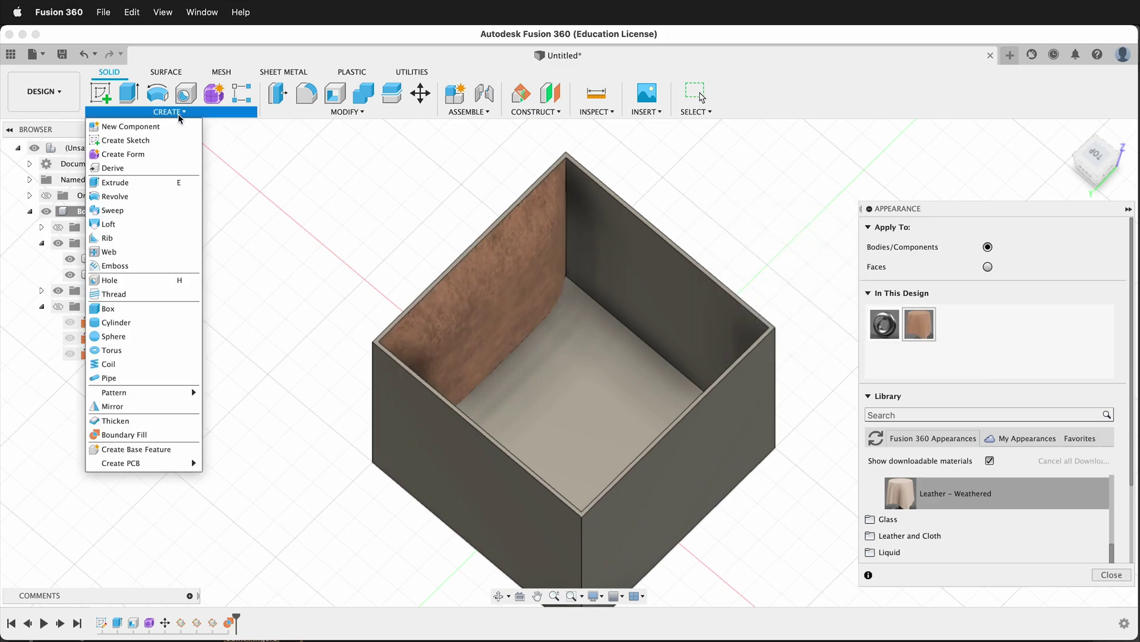
{"action": "mouse_move", "coordinate": [177, 393]}
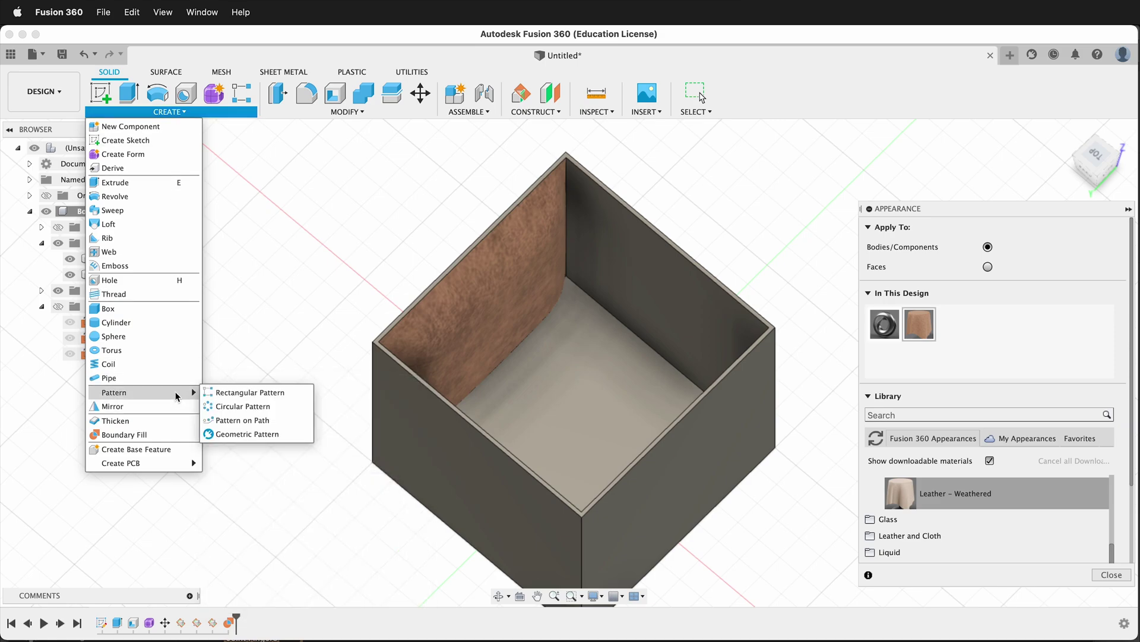
{"action": "left_click", "coordinate": [253, 408]}
{"action": "left_click", "coordinate": [1105, 228]}
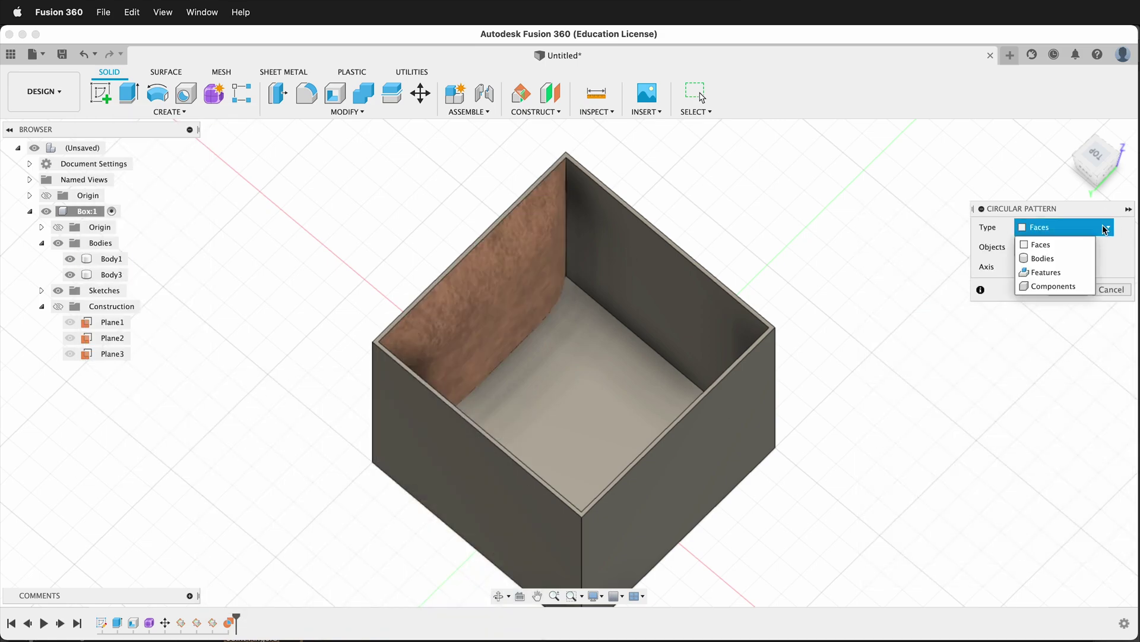
{"action": "left_click", "coordinate": [1043, 258]}
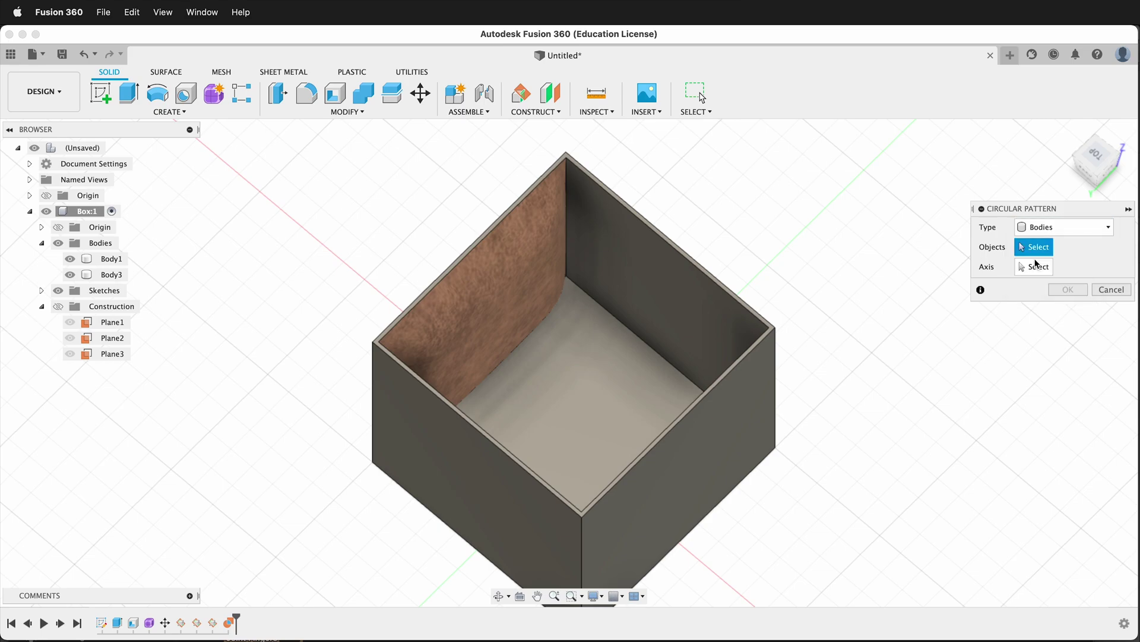
{"action": "left_click", "coordinate": [459, 309]}
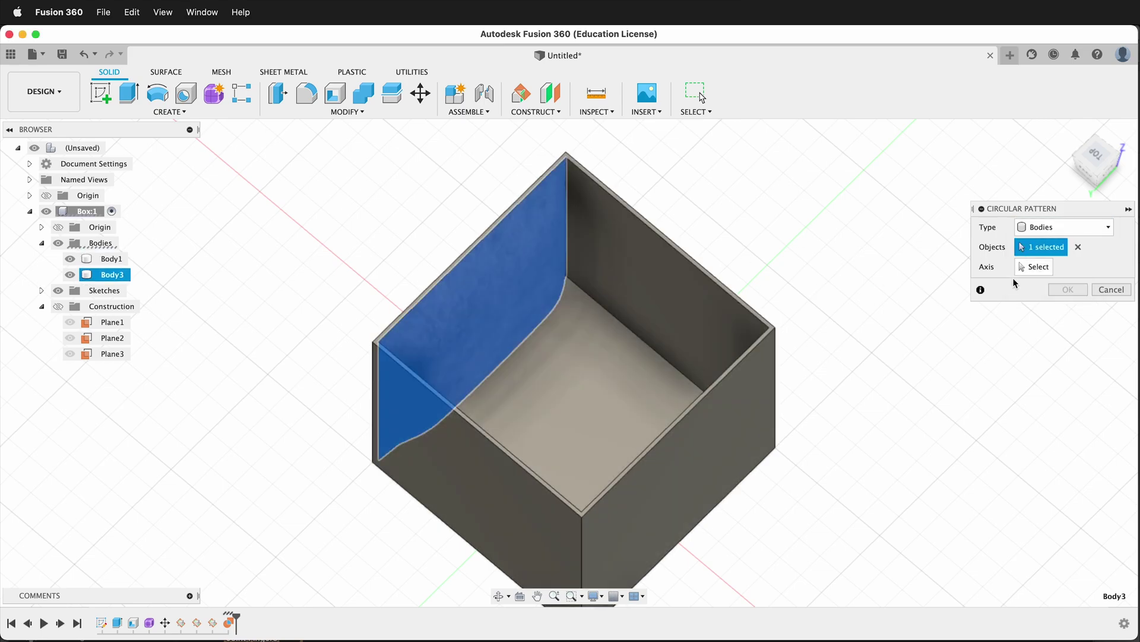
{"action": "left_click", "coordinate": [1033, 266]}
{"action": "left_click", "coordinate": [574, 436]}
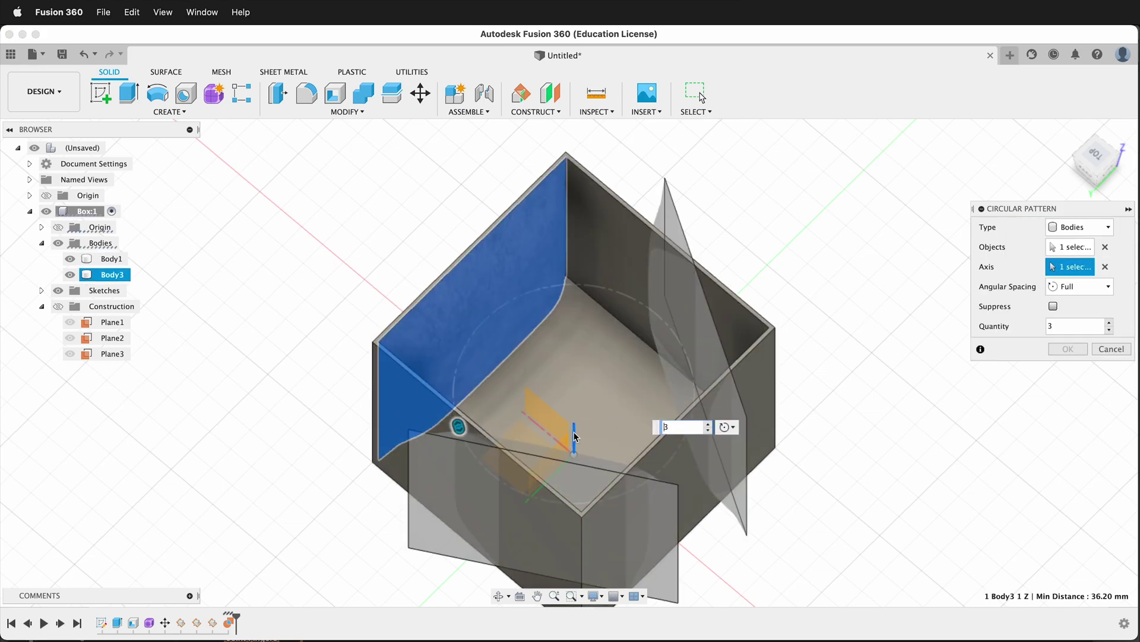
{"action": "left_click", "coordinate": [1110, 322]}
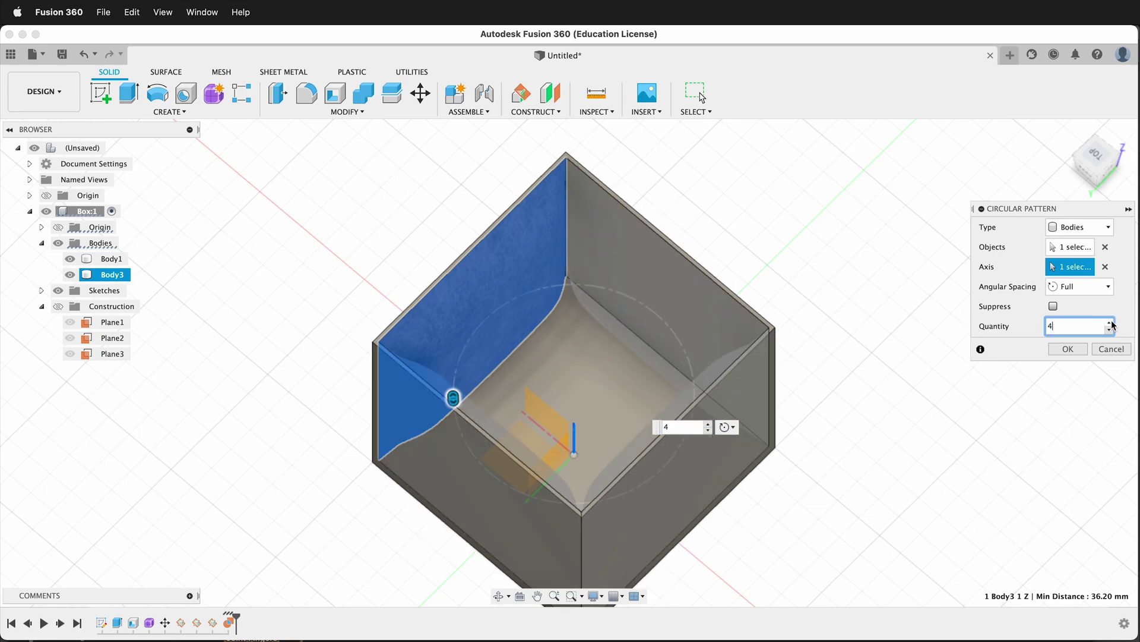
{"action": "middle_click_drag", "start_coordinate": [379, 407], "coordinate": [496, 401], "text": "shift"}
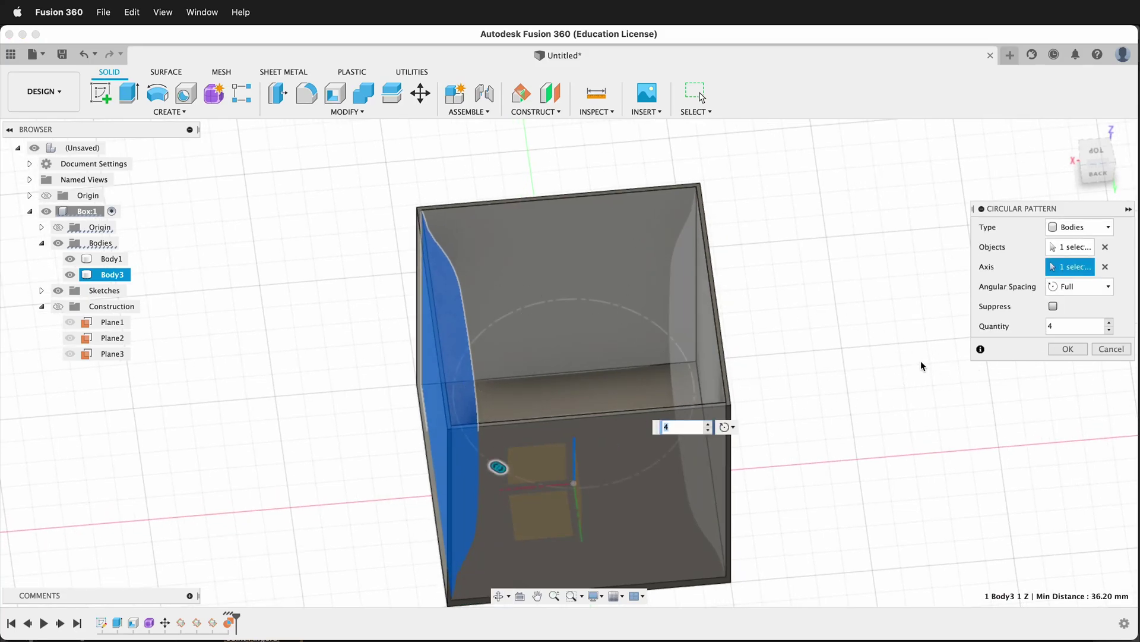
{"action": "left_click", "coordinate": [1071, 355]}
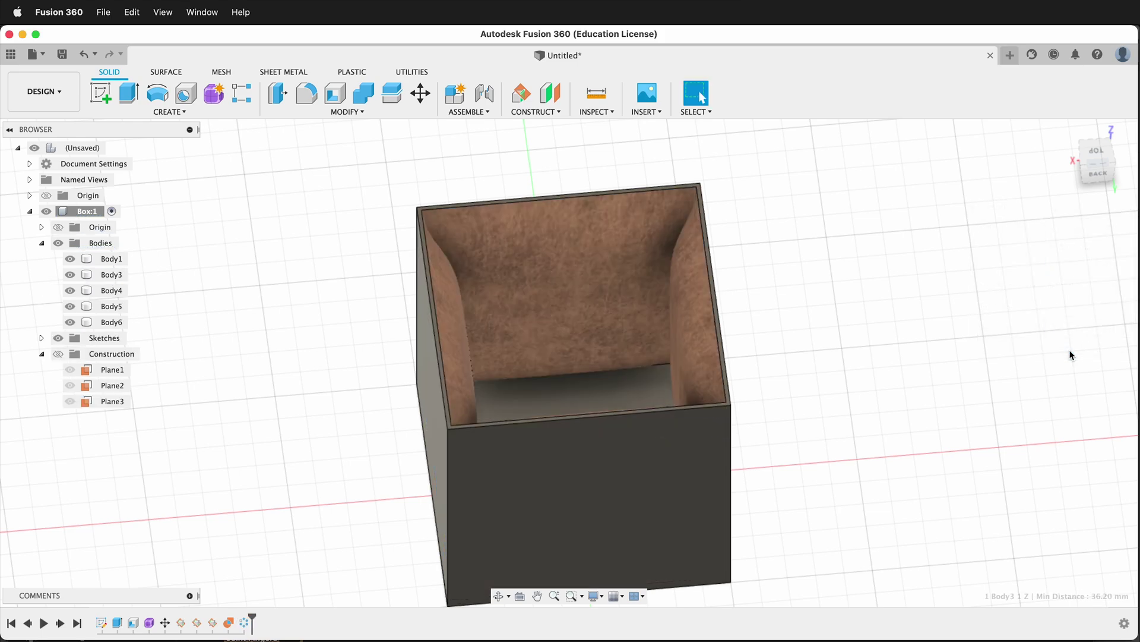
- Hide the four leather panels Body3 through Body6
{"action": "middle_click_drag", "start_coordinate": [833, 415], "coordinate": [853, 397], "text": "shift"}
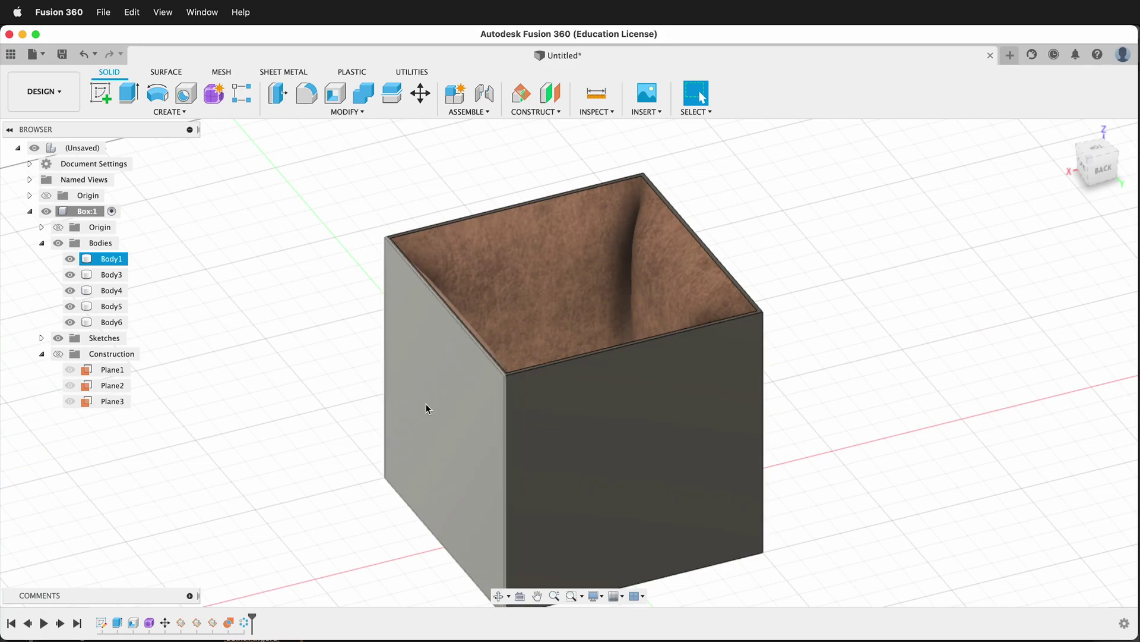
{"action": "left_click", "coordinate": [70, 274]}
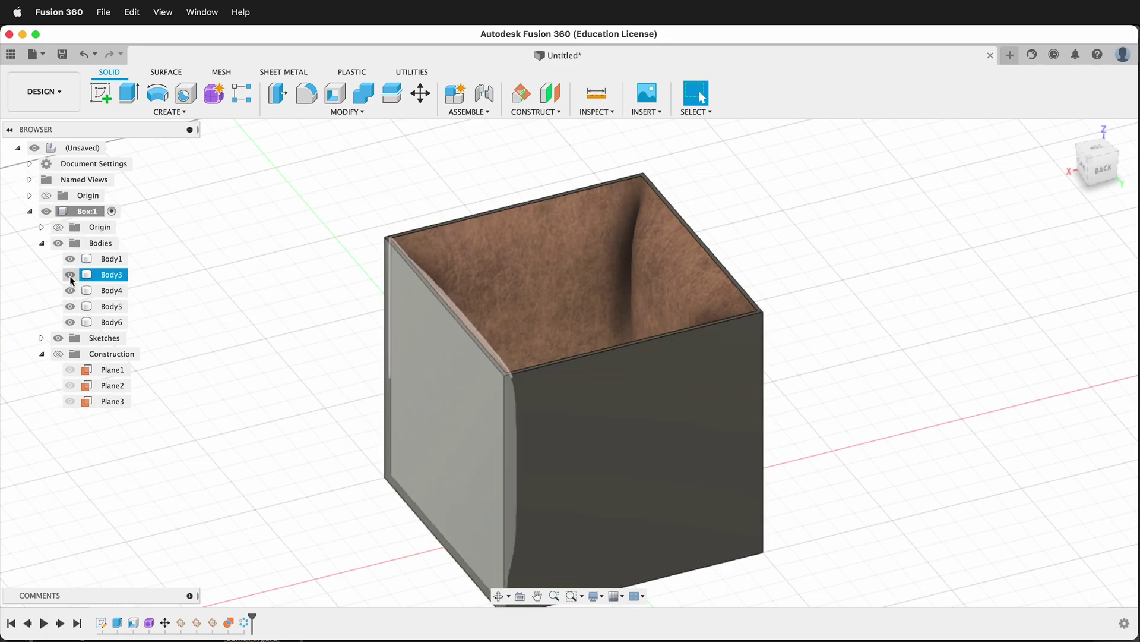
{"action": "left_click", "coordinate": [70, 322]}
{"action": "left_click", "coordinate": [70, 291]}
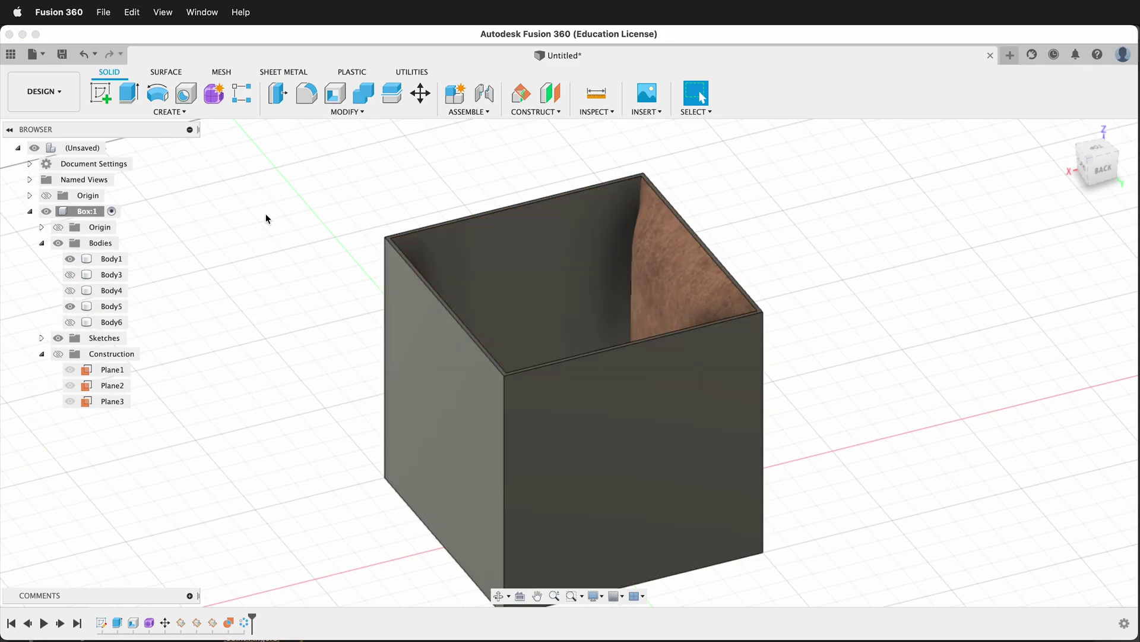
{"action": "scroll", "coordinate": [304, 235], "scroll_direction": "down", "scroll_amount": 3}
{"action": "left_click", "coordinate": [70, 306]}
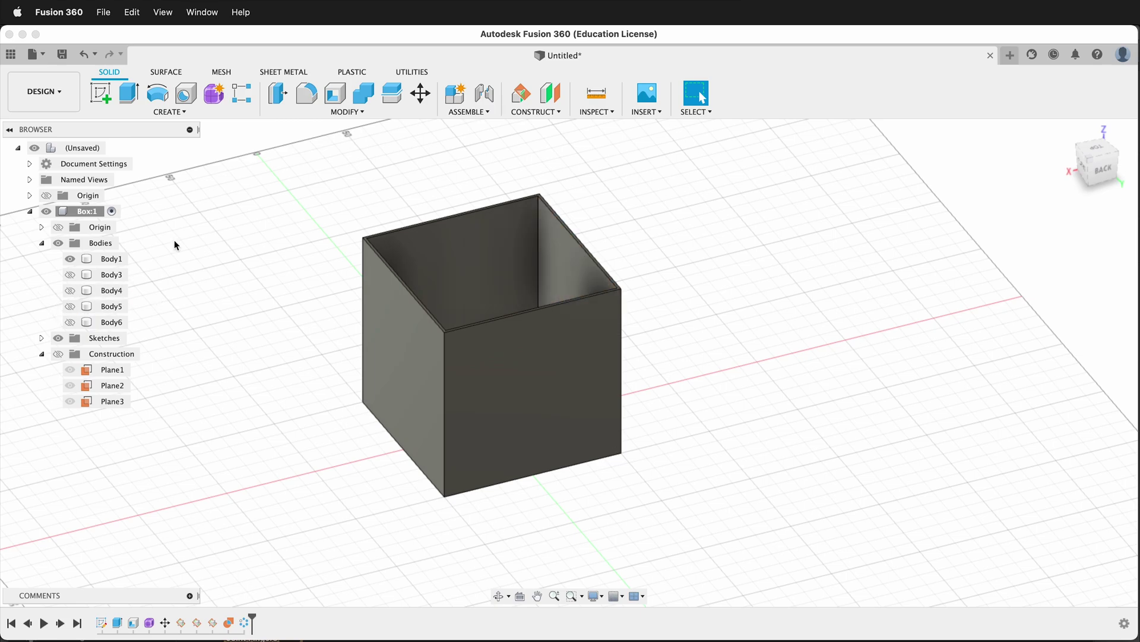
- Chamfer the hollow box's edges with a 0.3 mm equal-distance chamfer
{"action": "left_click_drag", "start_coordinate": [240, 173], "coordinate": [759, 538]}
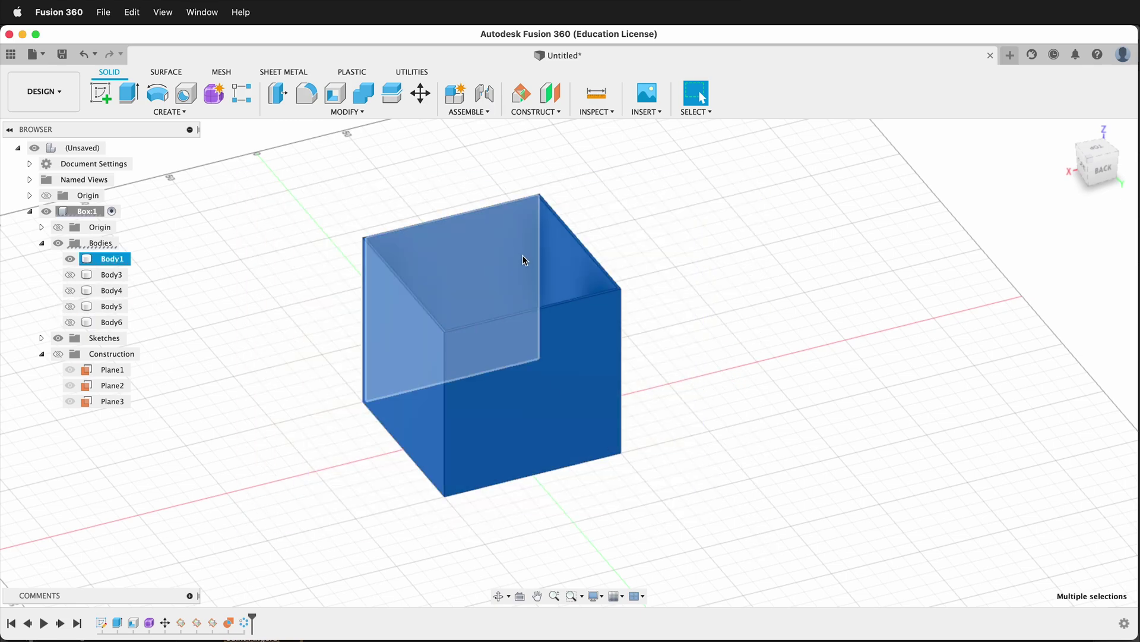
{"action": "left_click", "coordinate": [358, 112]}
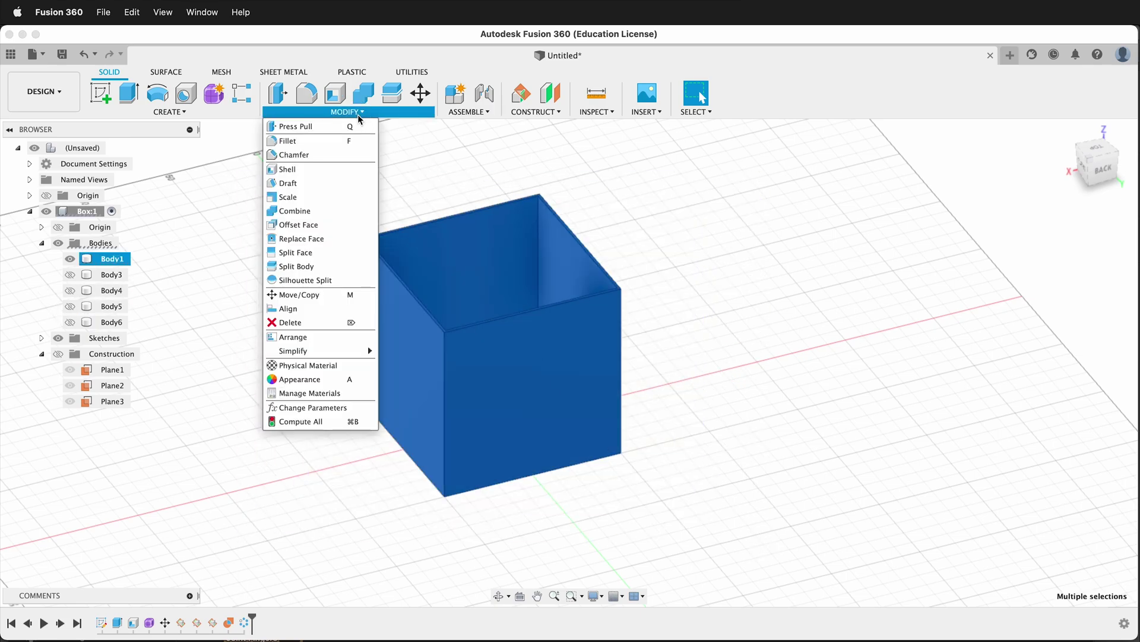
{"action": "left_click", "coordinate": [294, 152]}
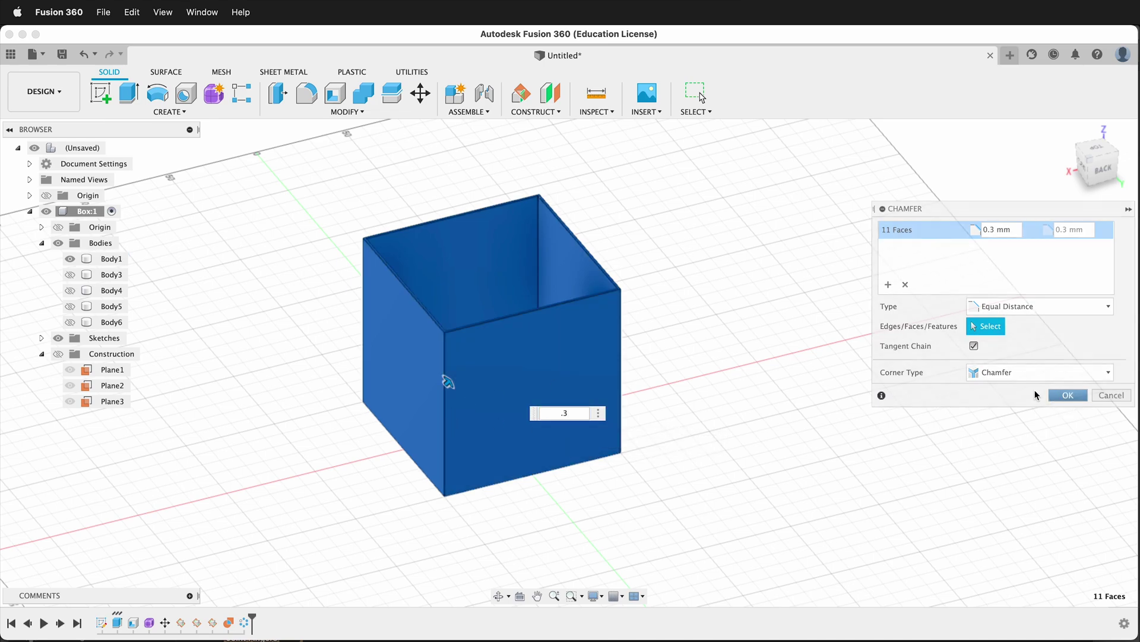
{"action": "left_click", "coordinate": [1067, 396]}
- Apply the Chrome appearance to the box and raise its roughness to 0.119
{"action": "type", "text": "a"}
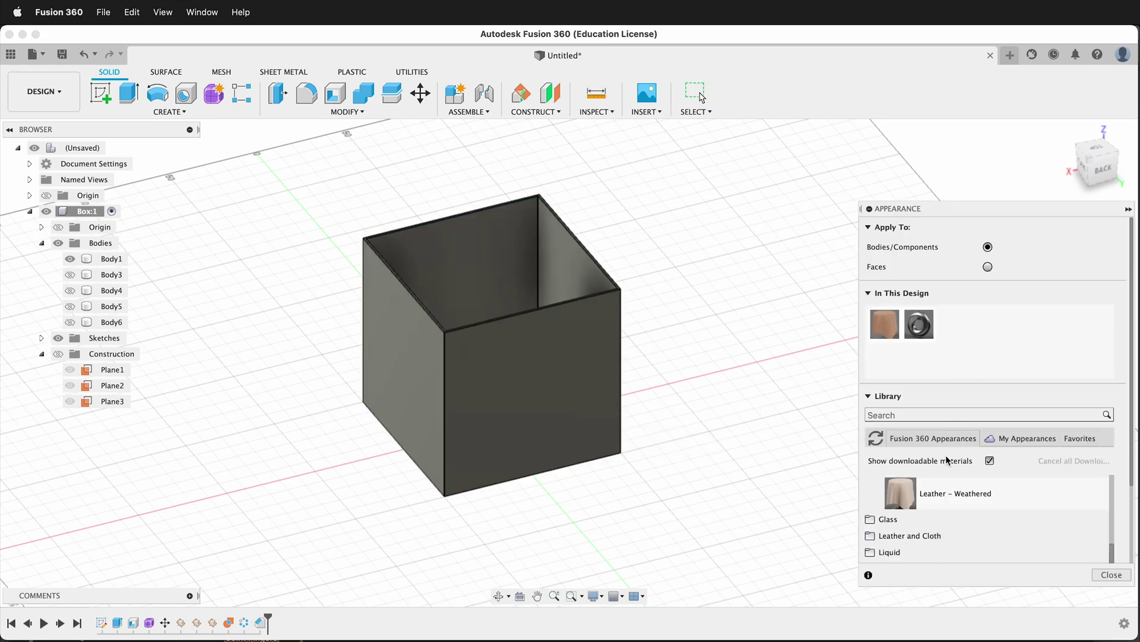
{"action": "type", "text": "chrom"}
{"action": "left_click_drag", "start_coordinate": [884, 508], "coordinate": [501, 395]}
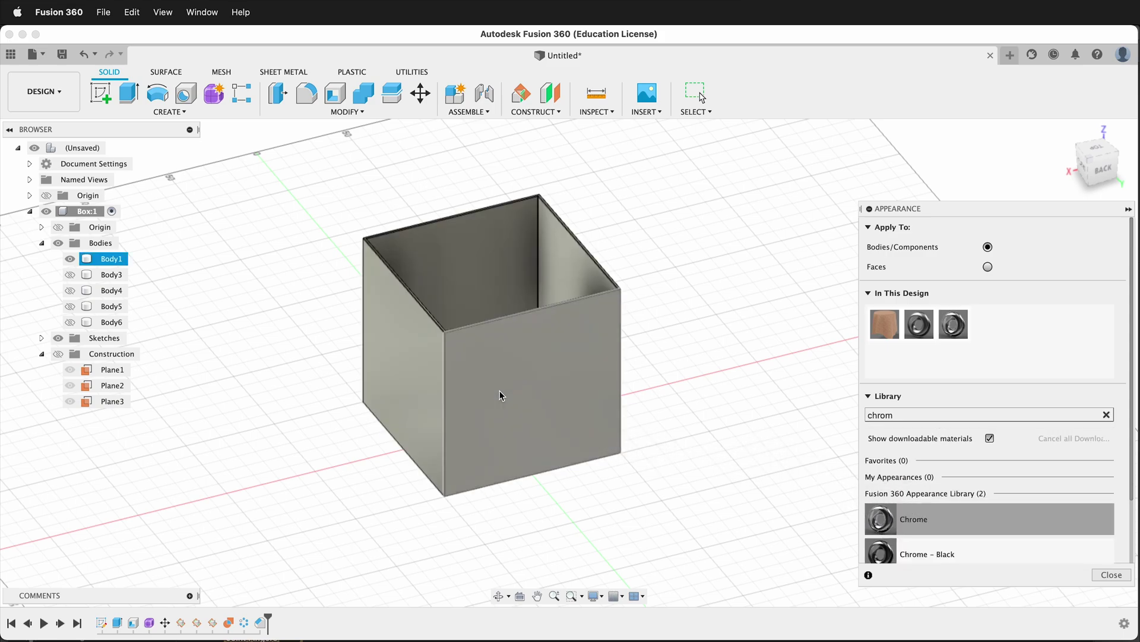
{"action": "double_click", "coordinate": [951, 325]}
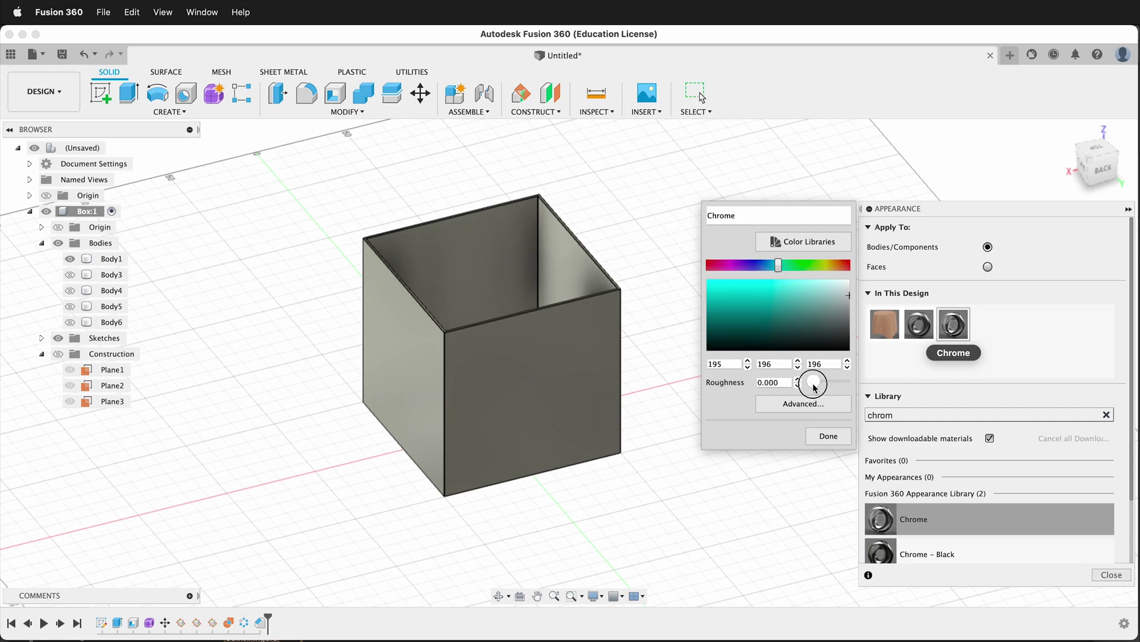
{"action": "left_click_drag", "start_coordinate": [815, 386], "coordinate": [818, 387]}
{"action": "left_click", "coordinate": [828, 437]}
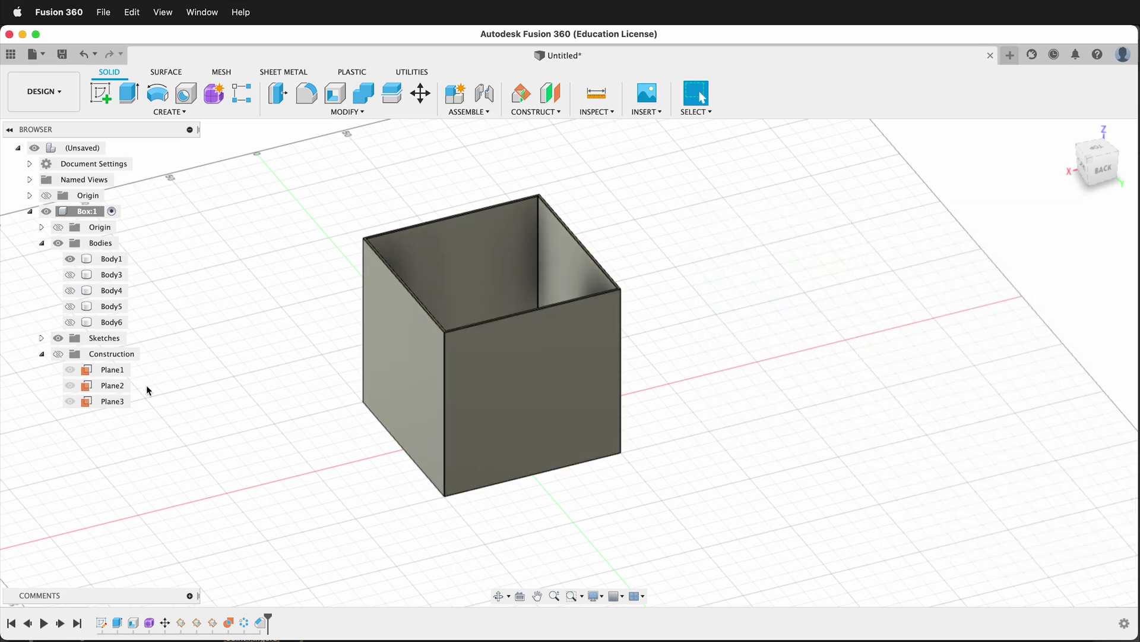
- Unhide the leather panels and orbit to inspect them inside the chrome box
{"action": "left_click", "coordinate": [70, 274]}
{"action": "left_click", "coordinate": [70, 291]}
{"action": "left_click", "coordinate": [70, 306]}
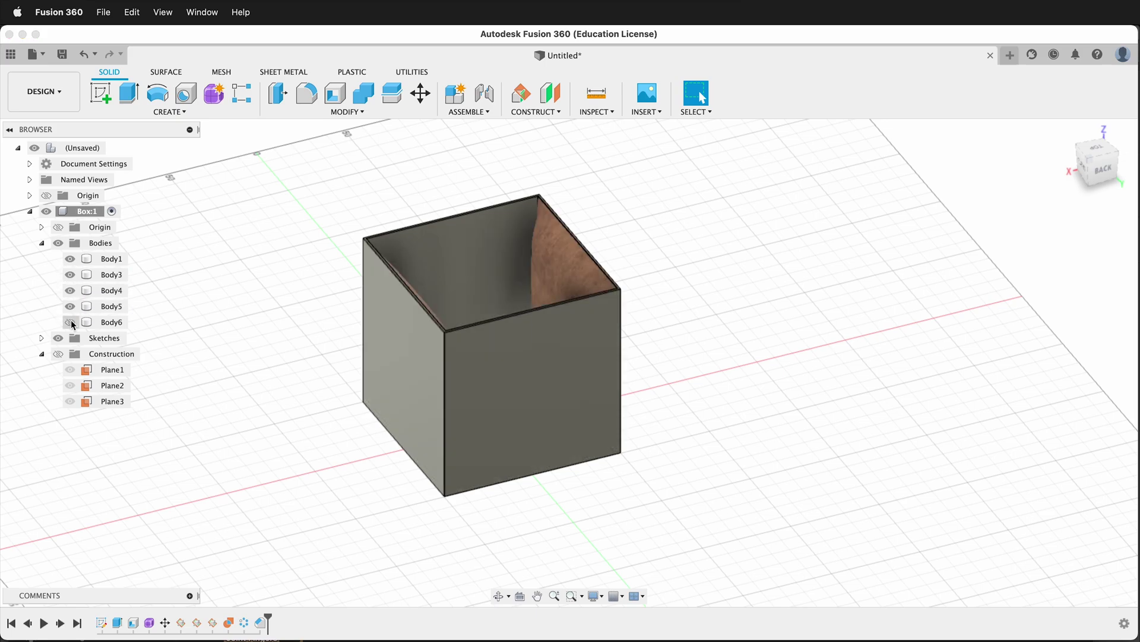
{"action": "middle_click_drag", "start_coordinate": [226, 455], "coordinate": [241, 483], "text": "shift"}
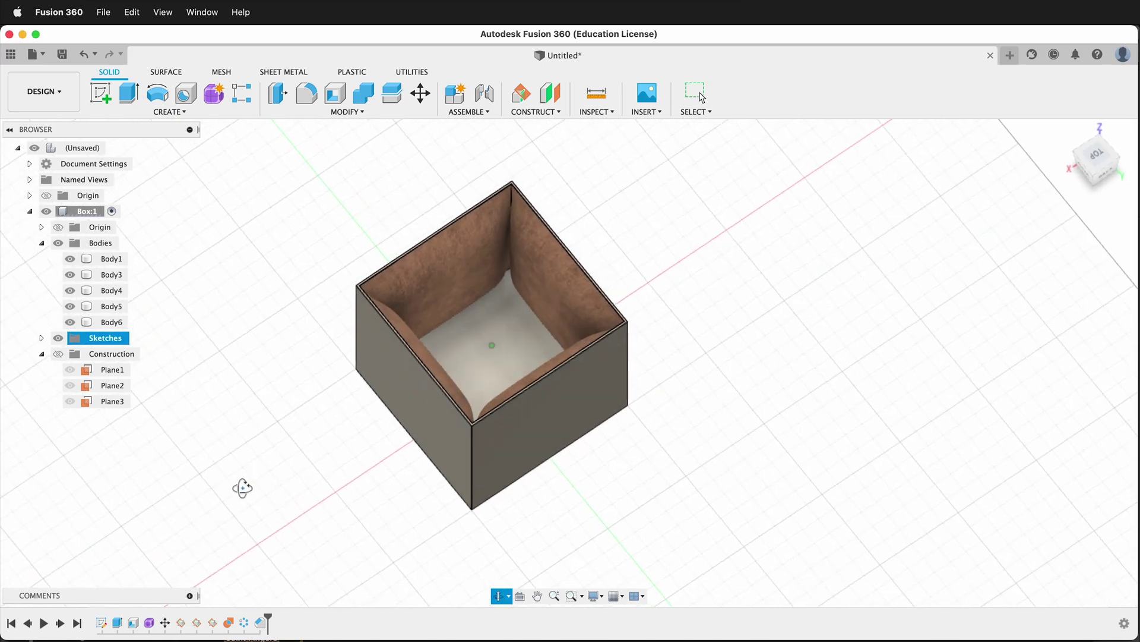
{"action": "scroll", "coordinate": [501, 311], "scroll_direction": "up", "scroll_amount": 5}
{"action": "left_click", "coordinate": [502, 311]}
{"action": "scroll", "coordinate": [466, 334], "scroll_direction": "up", "scroll_amount": 3}
{"action": "middle_click_drag", "start_coordinate": [466, 334], "coordinate": [528, 356], "text": "shift"}
{"action": "scroll", "coordinate": [551, 464], "scroll_direction": "down", "scroll_amount": 3}
{"action": "middle_click_drag", "start_coordinate": [637, 364], "coordinate": [573, 306], "text": "shift"}
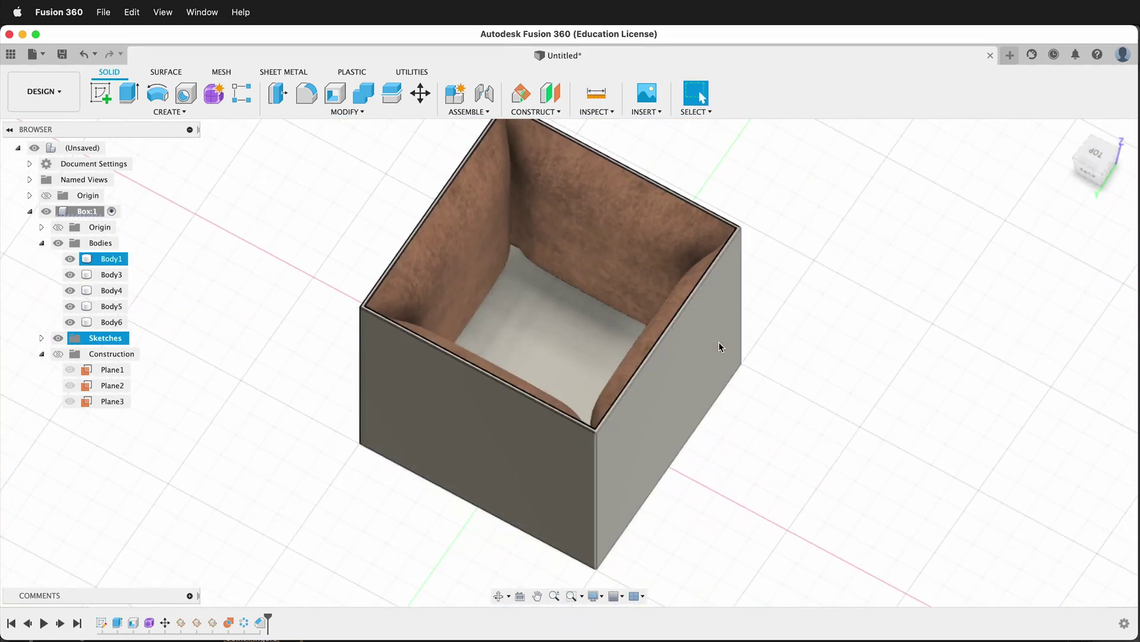
{"action": "left_click", "coordinate": [289, 198]}
- Switch from Design to the Render workspace and orbit around the leather-lined chrome box
{"action": "left_click", "coordinate": [43, 91]}
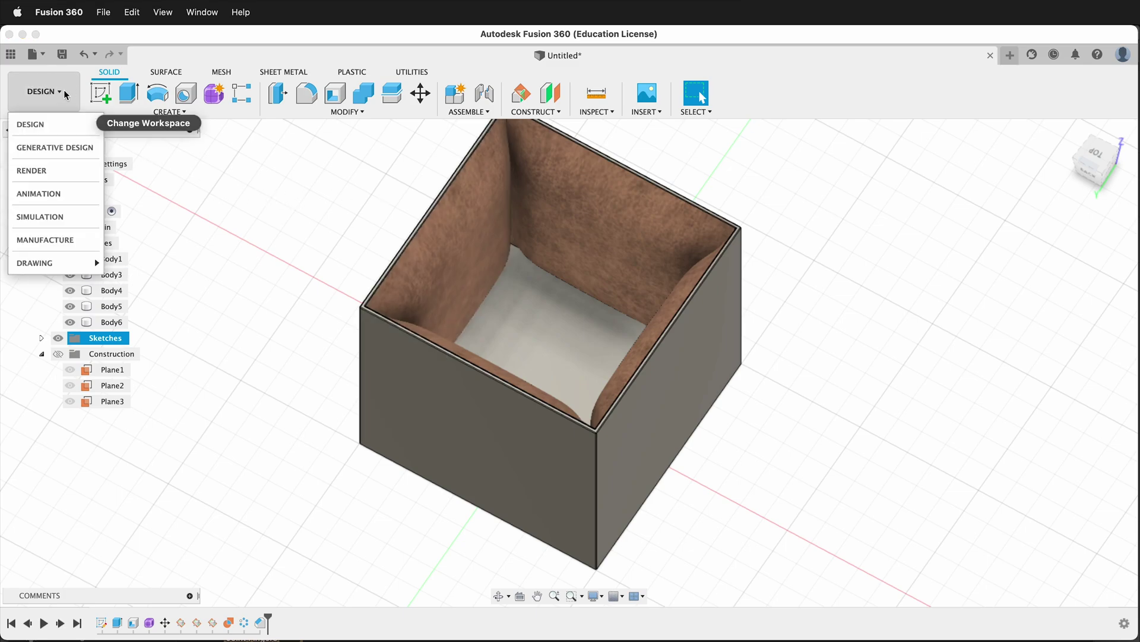
{"action": "left_click", "coordinate": [43, 171]}
{"action": "middle_click_drag", "start_coordinate": [282, 261], "coordinate": [453, 251], "text": "shift"}
{"action": "scroll", "coordinate": [702, 246], "scroll_direction": "up", "scroll_amount": 5}
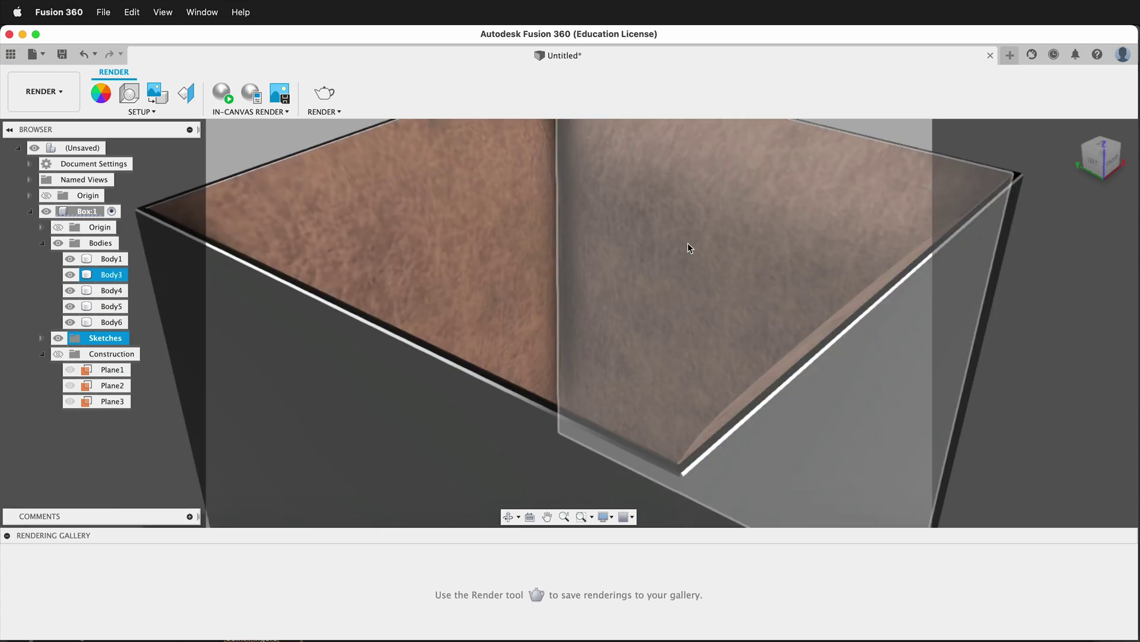
{"action": "scroll", "coordinate": [680, 333], "scroll_direction": "down", "scroll_amount": 10}
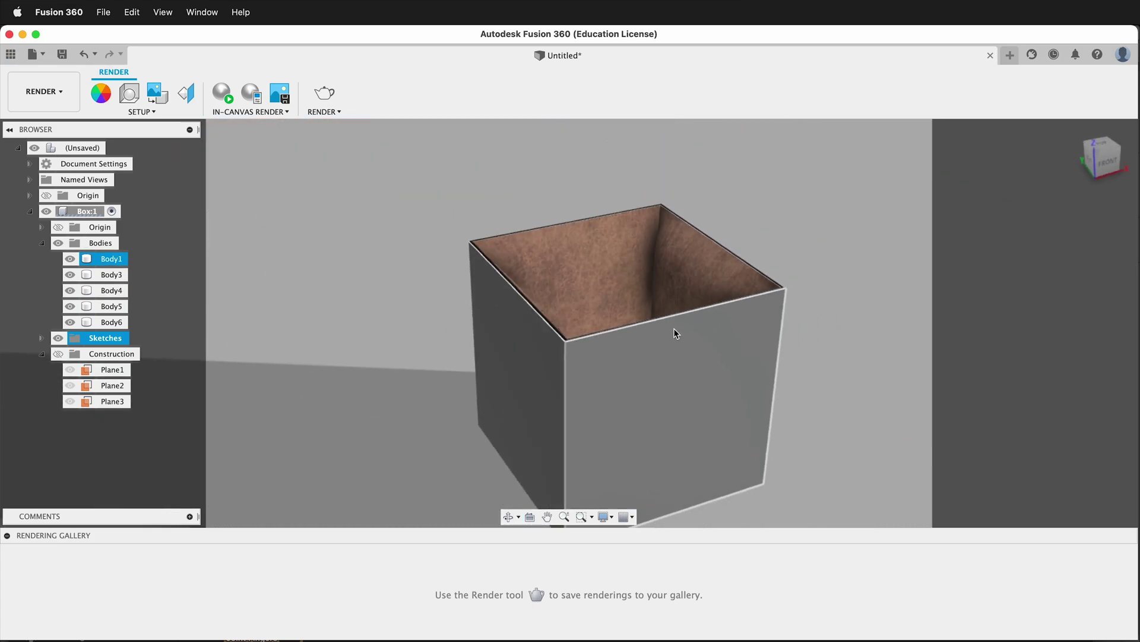
{"action": "middle_click_drag", "start_coordinate": [821, 227], "coordinate": [777, 246], "text": "shift"}
{"action": "left_click", "coordinate": [636, 283]}
{"action": "left_click", "coordinate": [808, 243]}
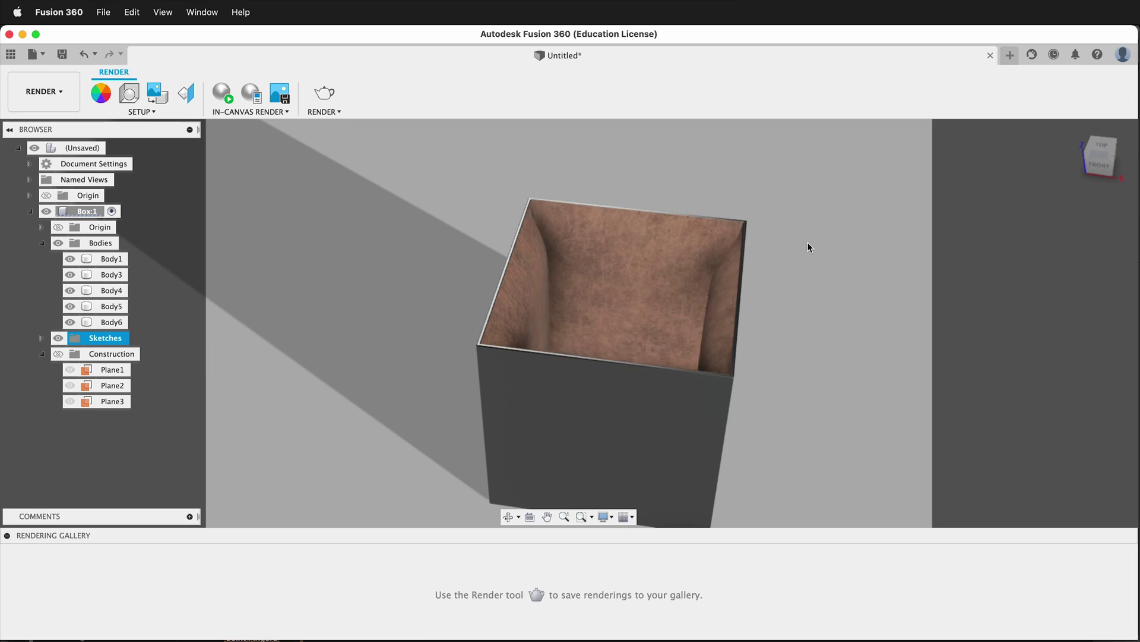